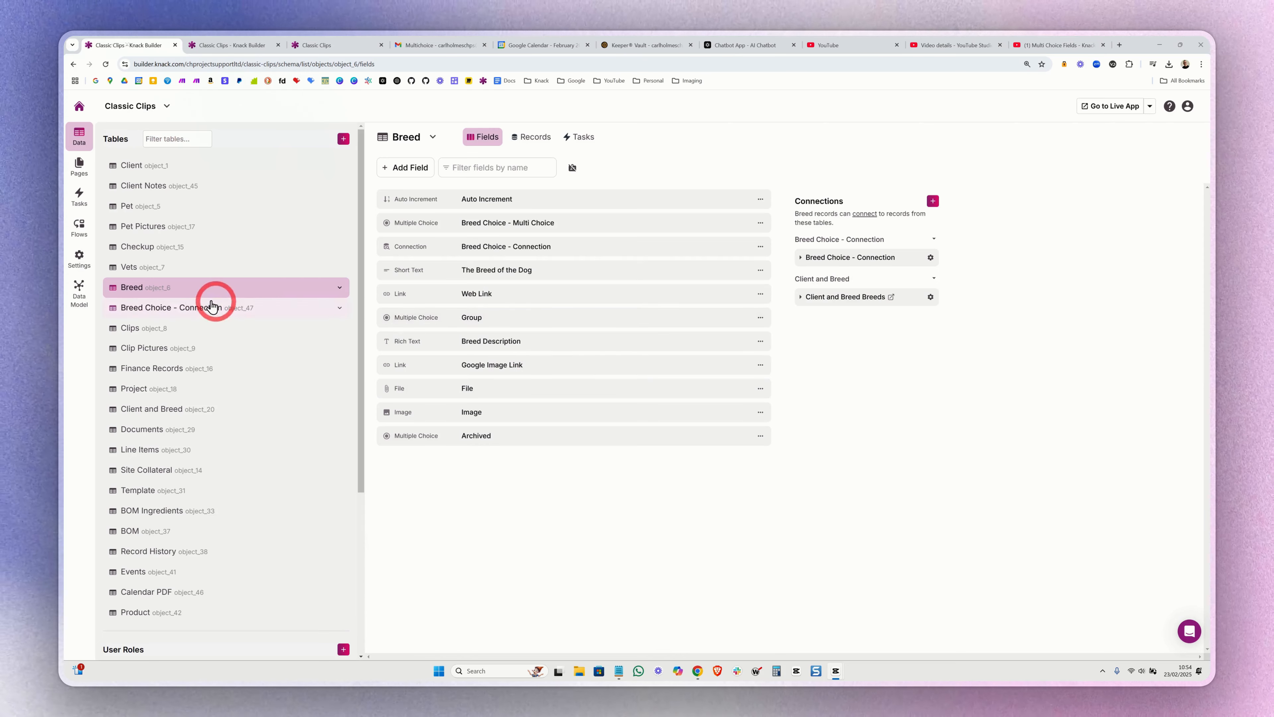
- Compare the Breed Choice - Multi Choice field with its choices on the Add Breed form in the builder and live app
click(518, 222)
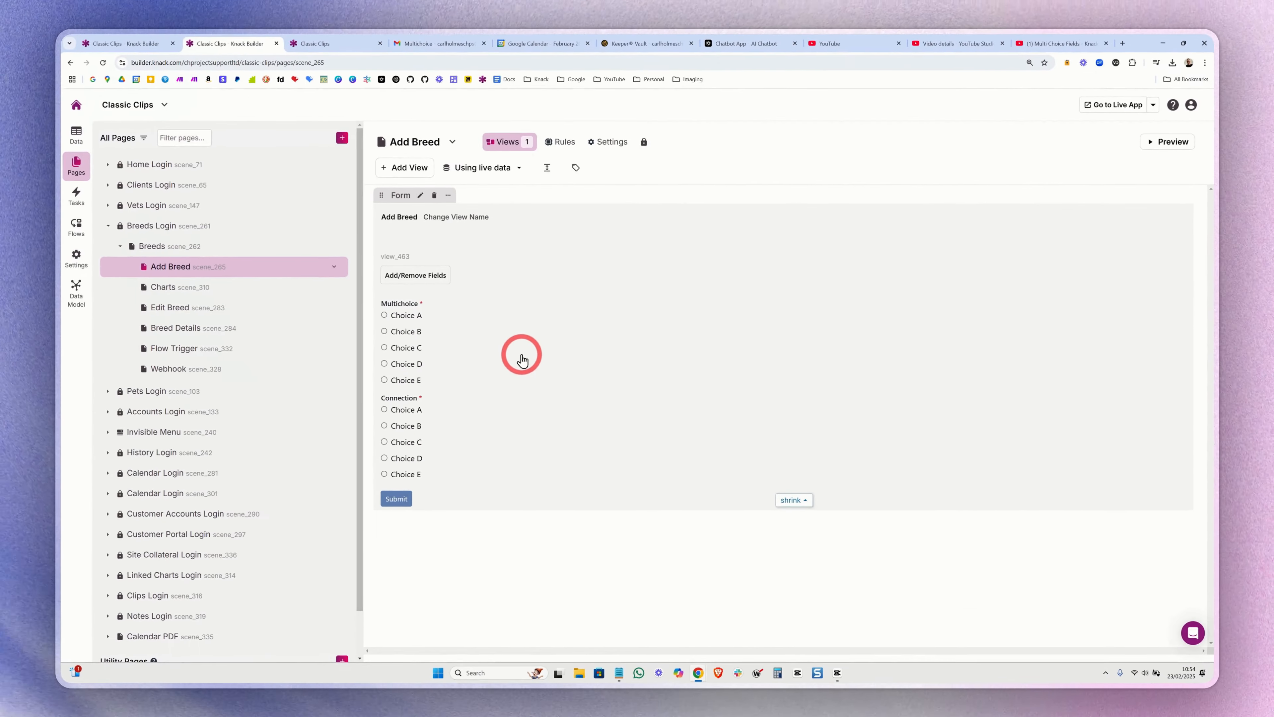
click(466, 346)
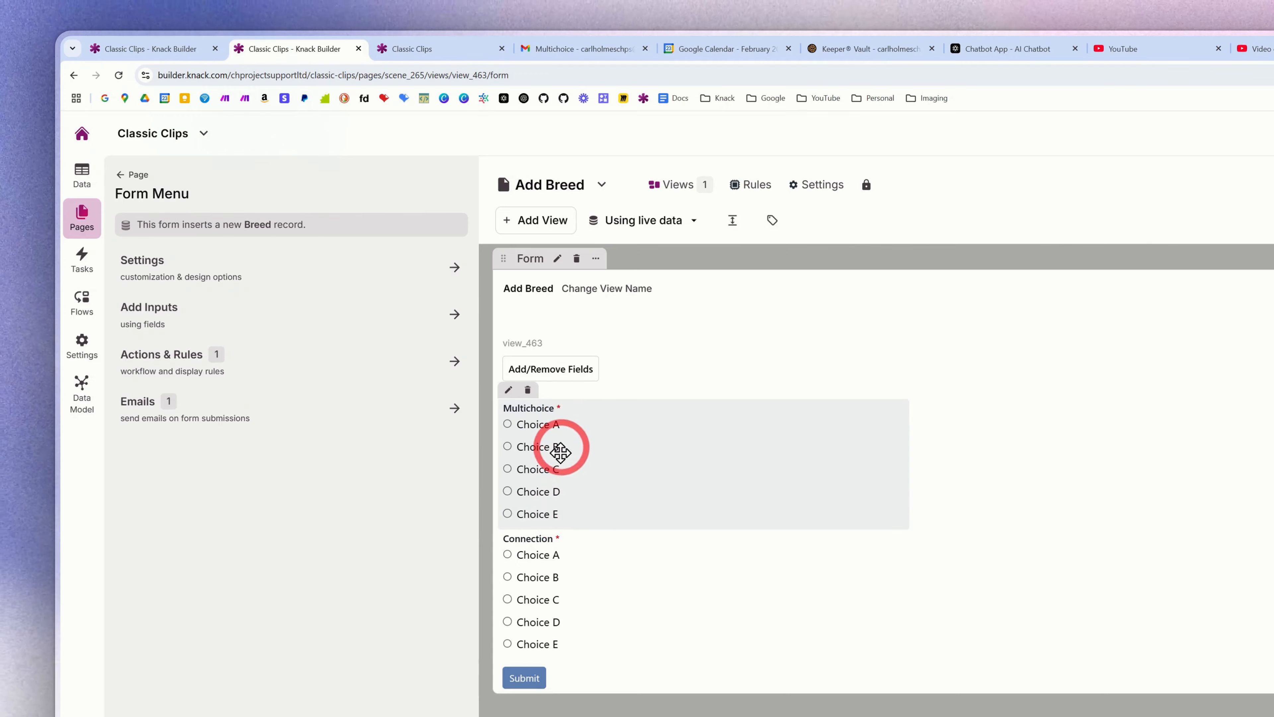
click(412, 49)
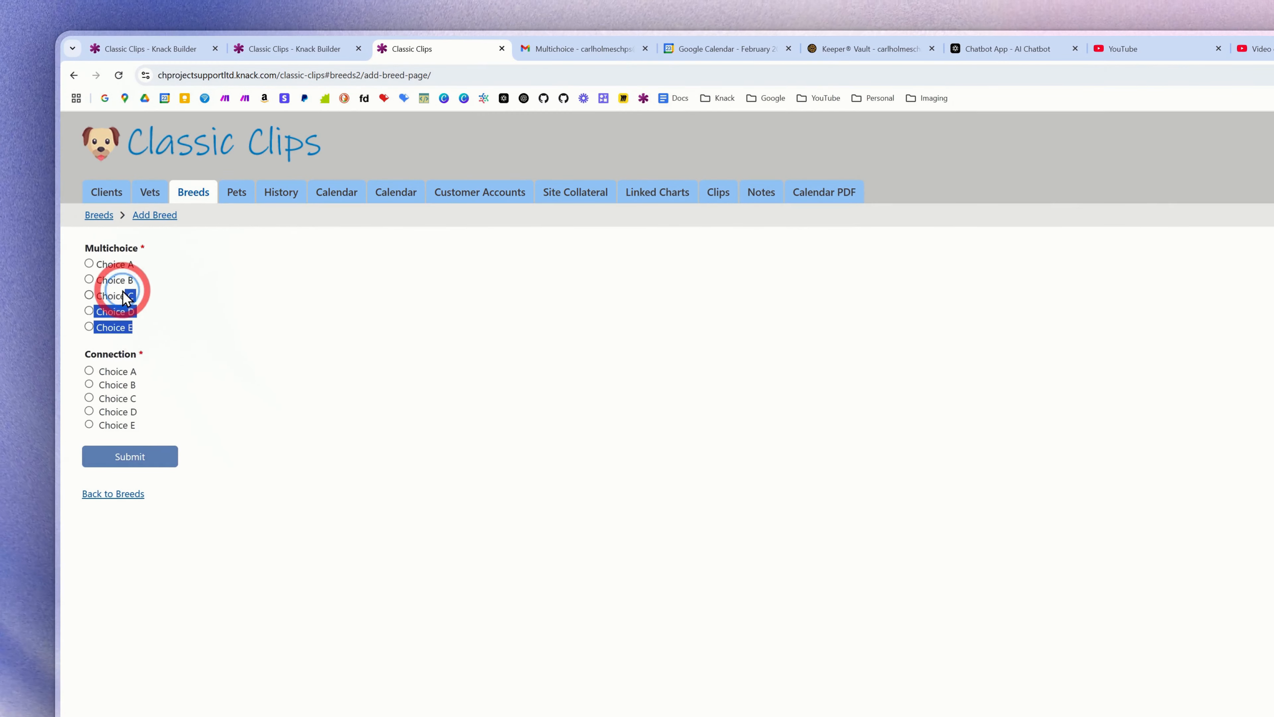
drag(126, 298, 42, 252)
click(201, 300)
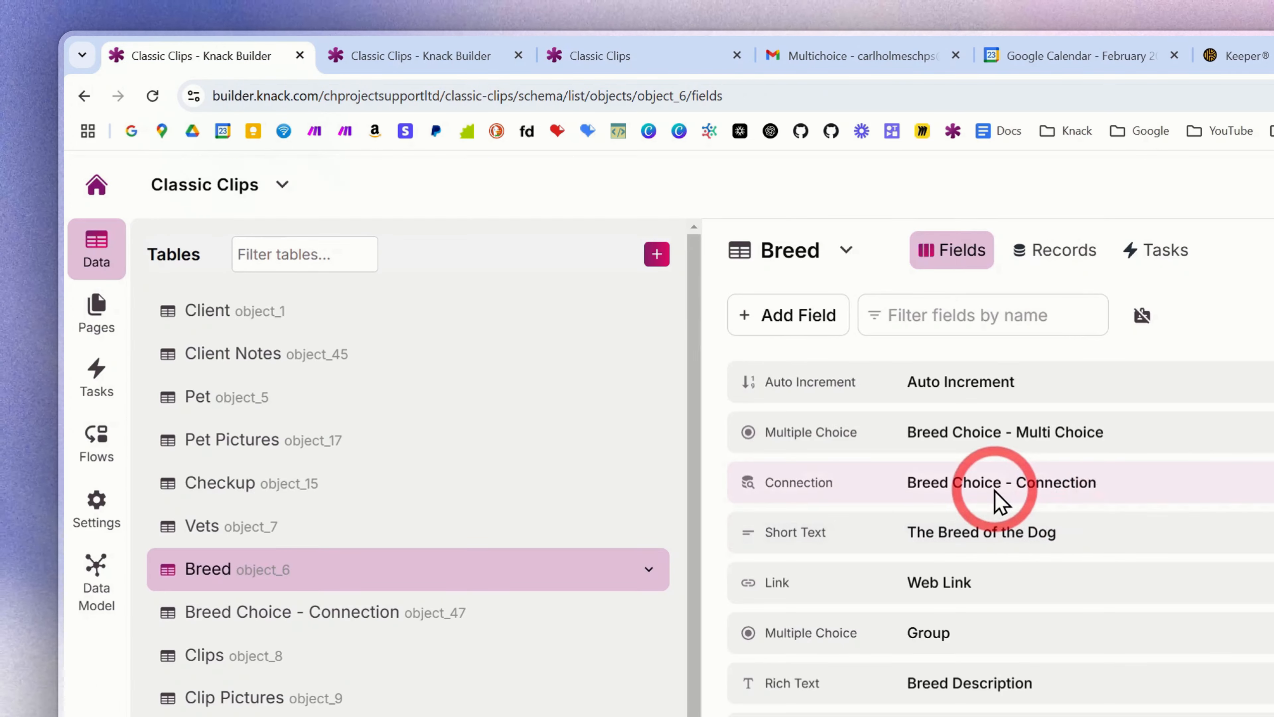
- Inspect the relationship settings of the Breed table's Breed Choice - Connection field, leaving them unedited
click(995, 491)
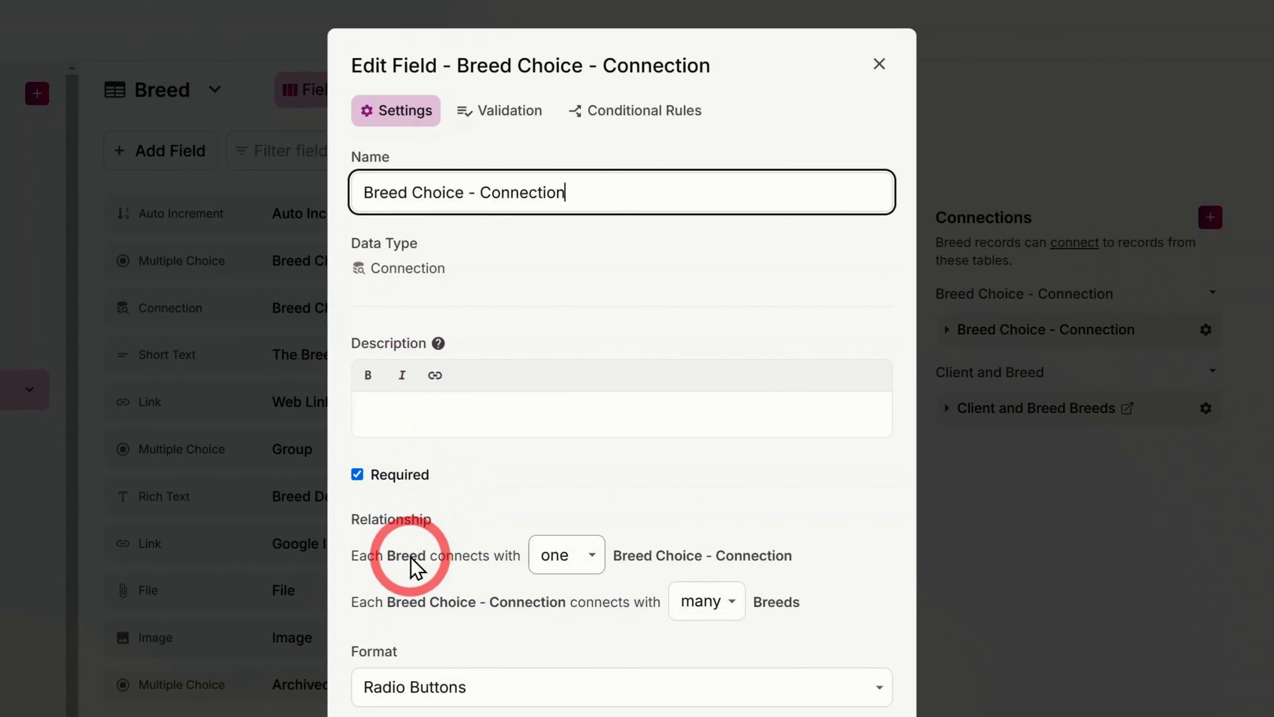
drag(530, 371, 720, 377)
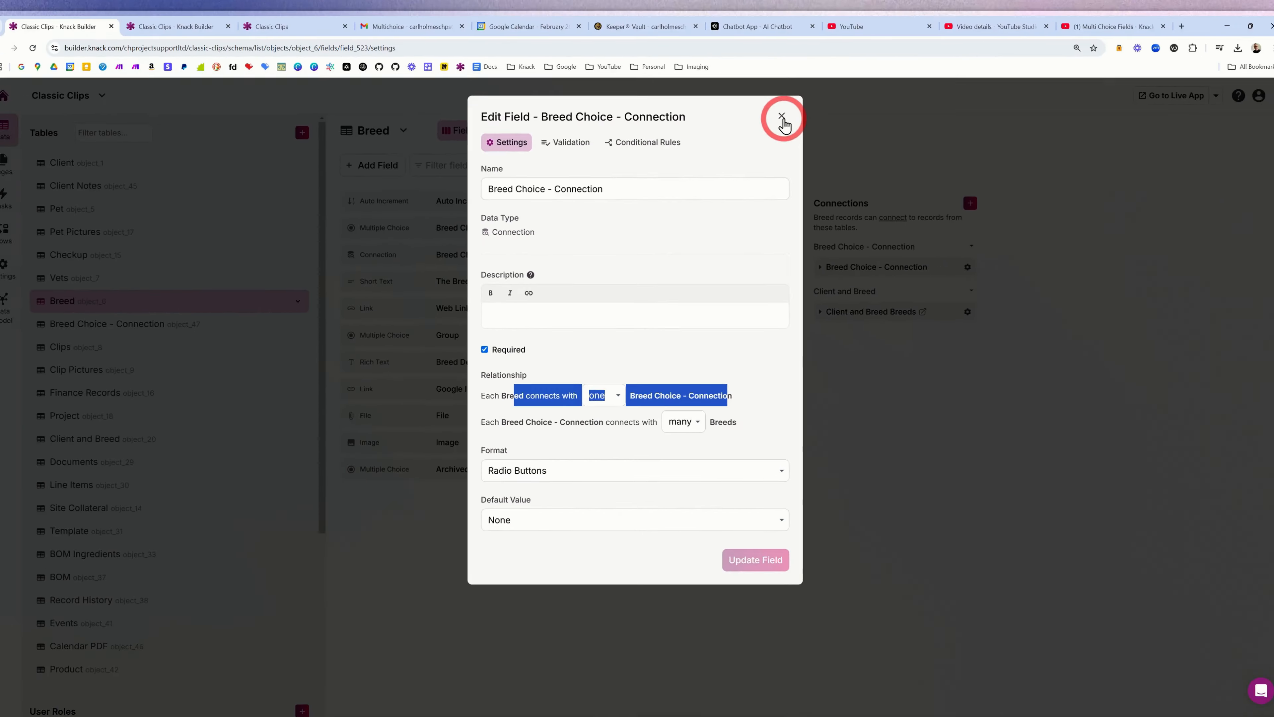
click(881, 63)
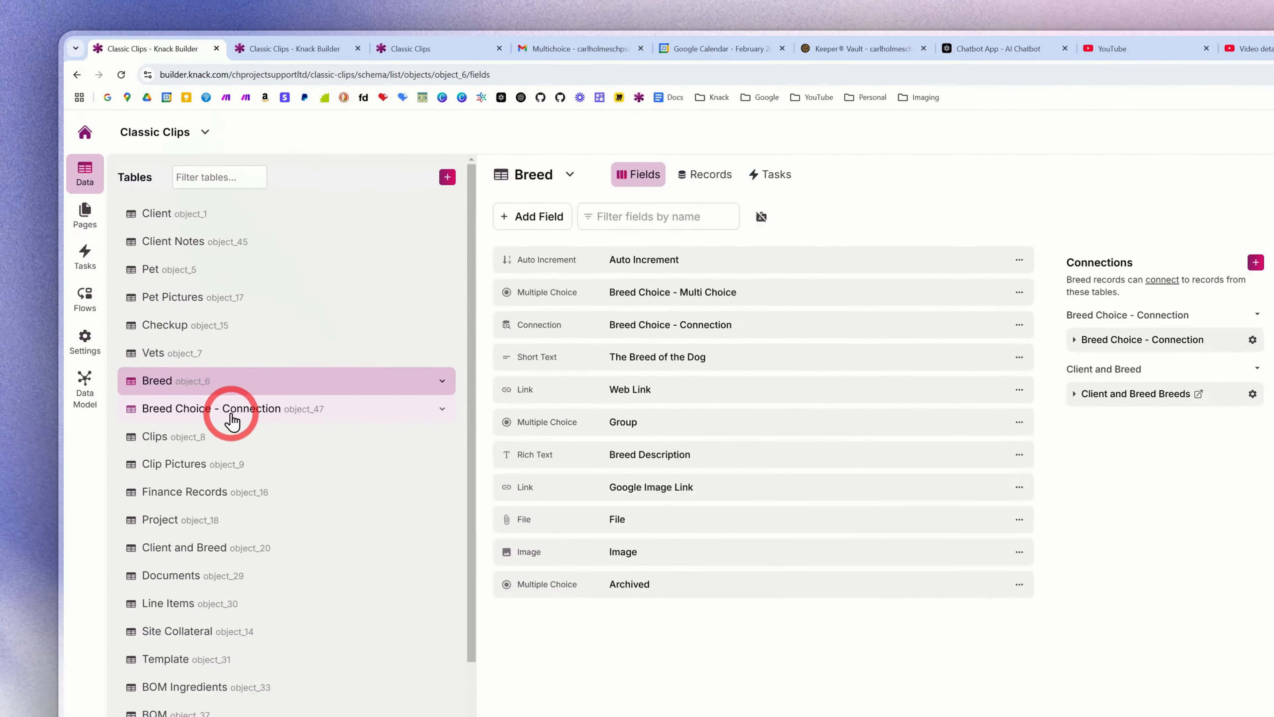
- Review the Breed Choice - Connection table's fields and records, and return to the Breed table's Breed Choice - Connection field
click(185, 316)
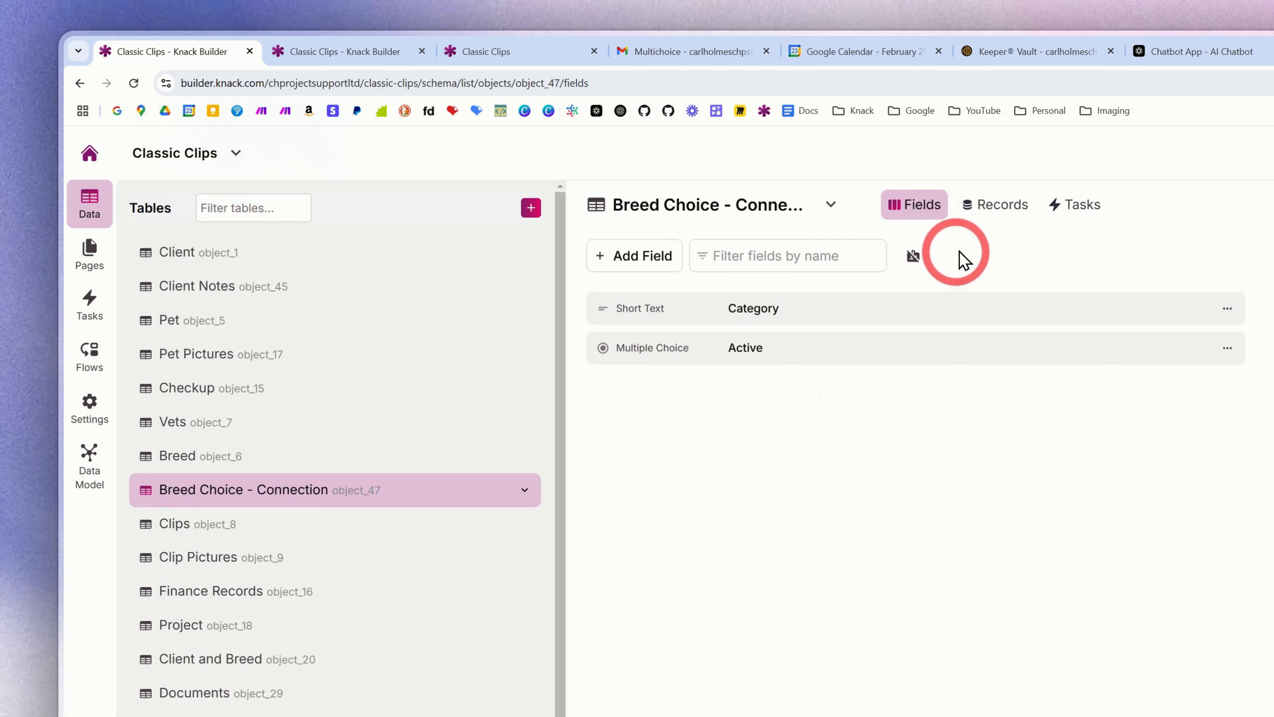
click(996, 215)
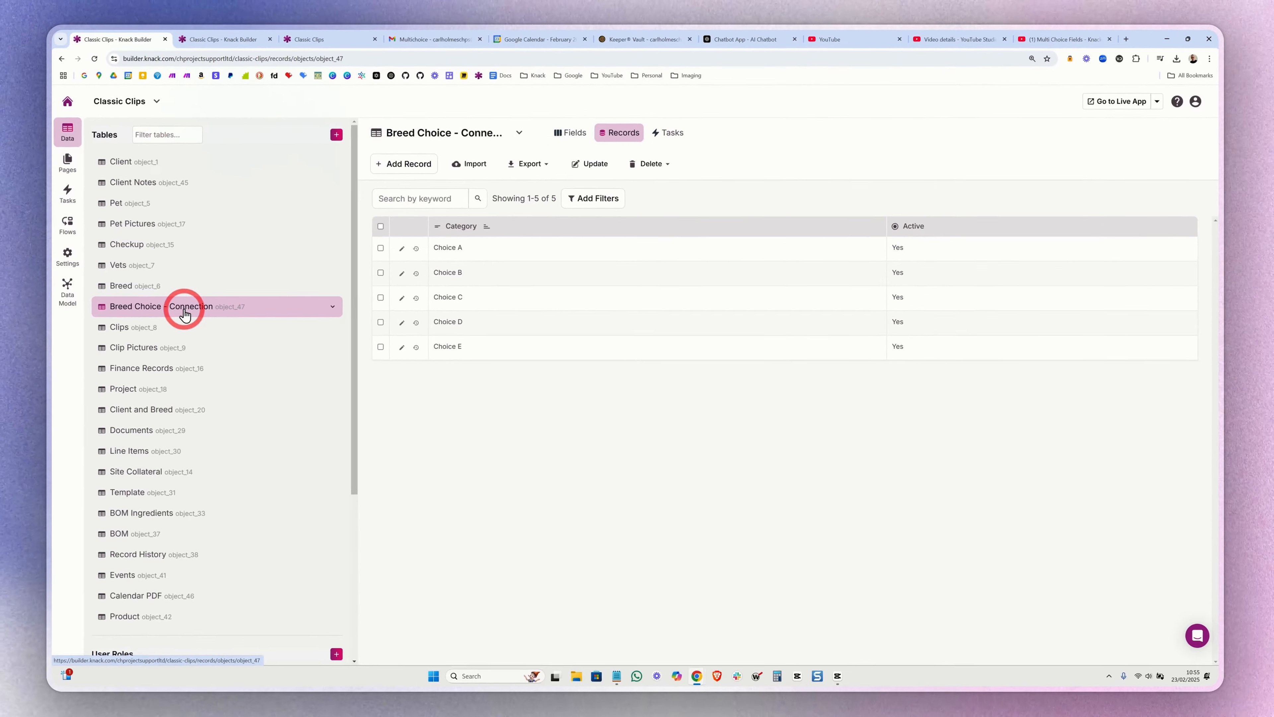
click(131, 287)
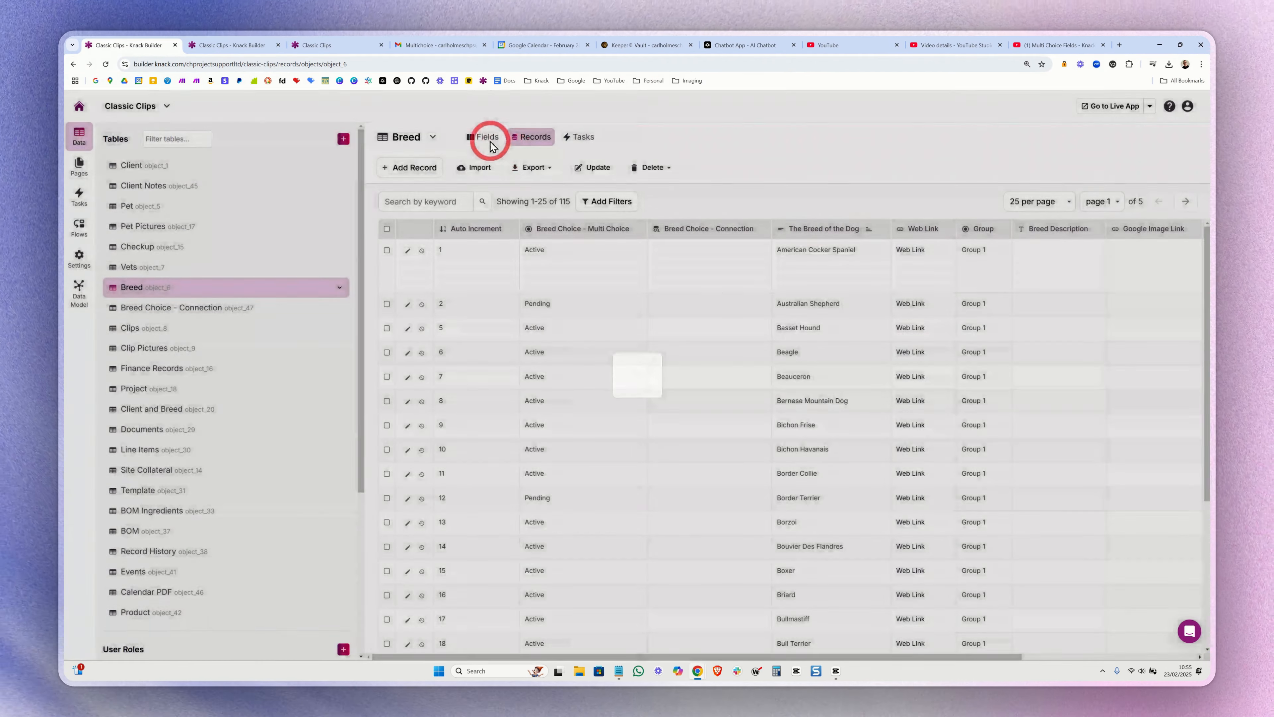
click(487, 141)
click(477, 249)
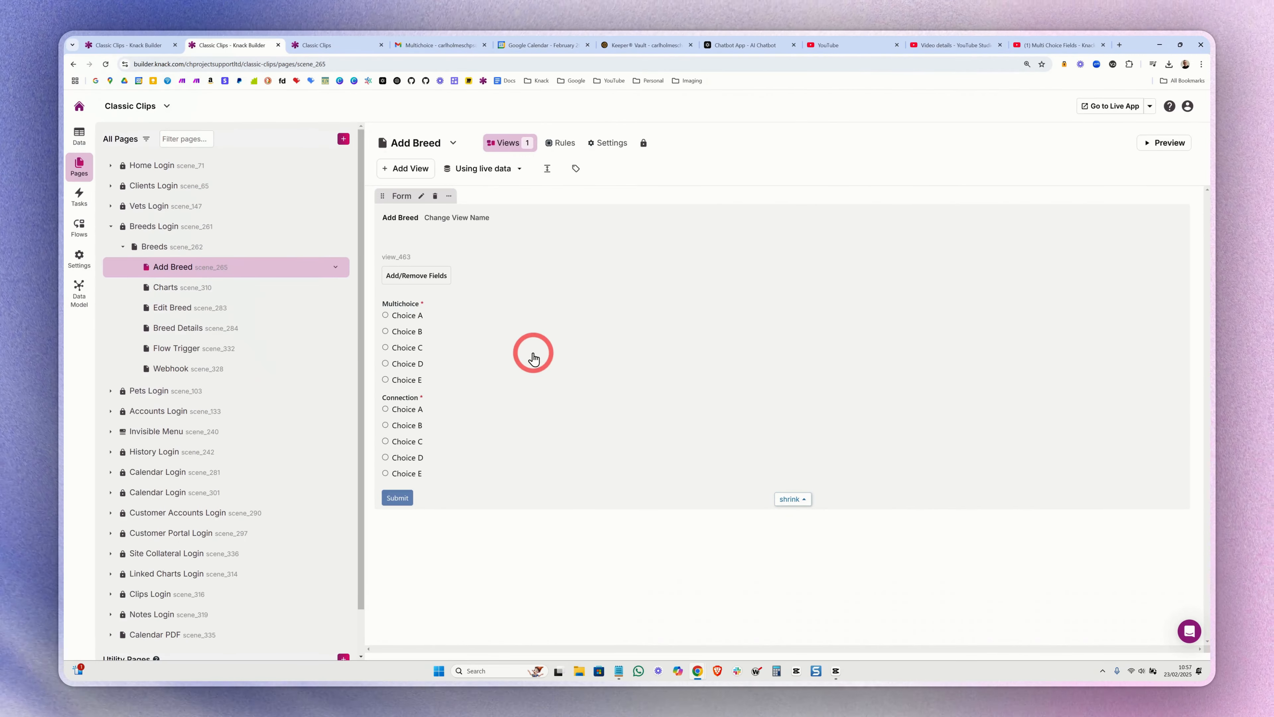
- Compare the Multichoice and Connection input properties on the Add Breed form, including the Connection input's Active record filter
click(545, 335)
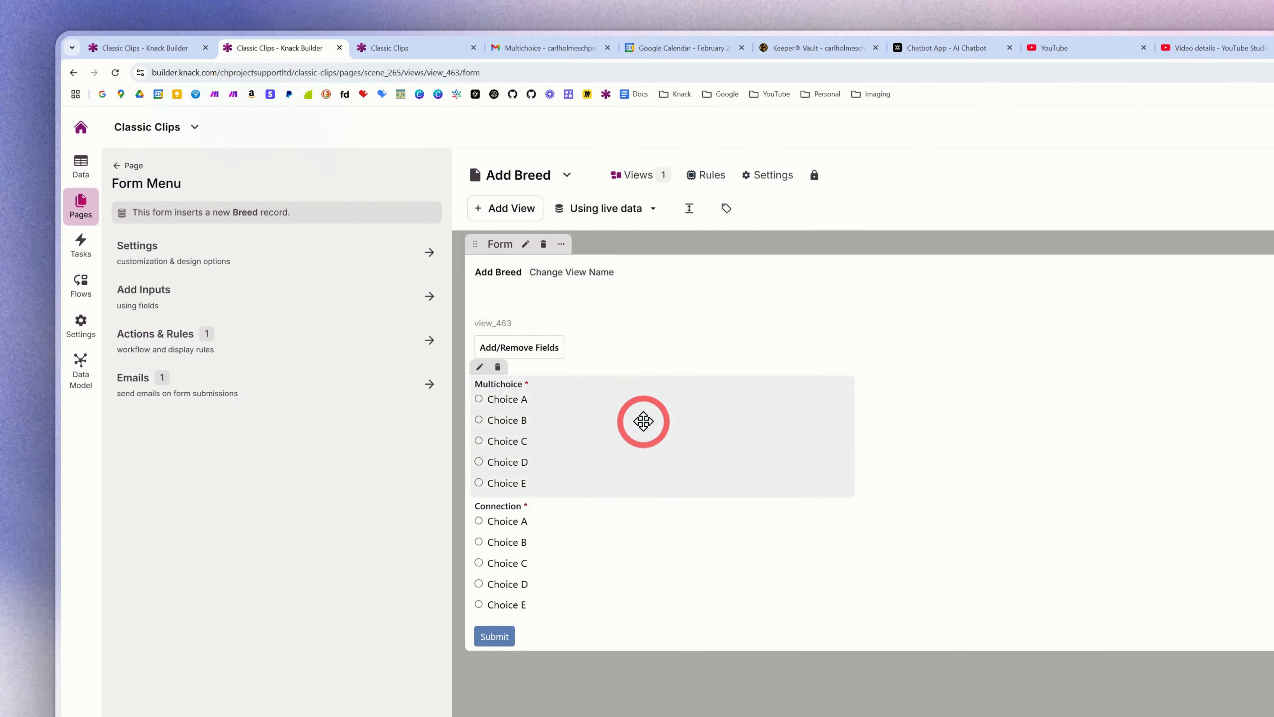
click(572, 420)
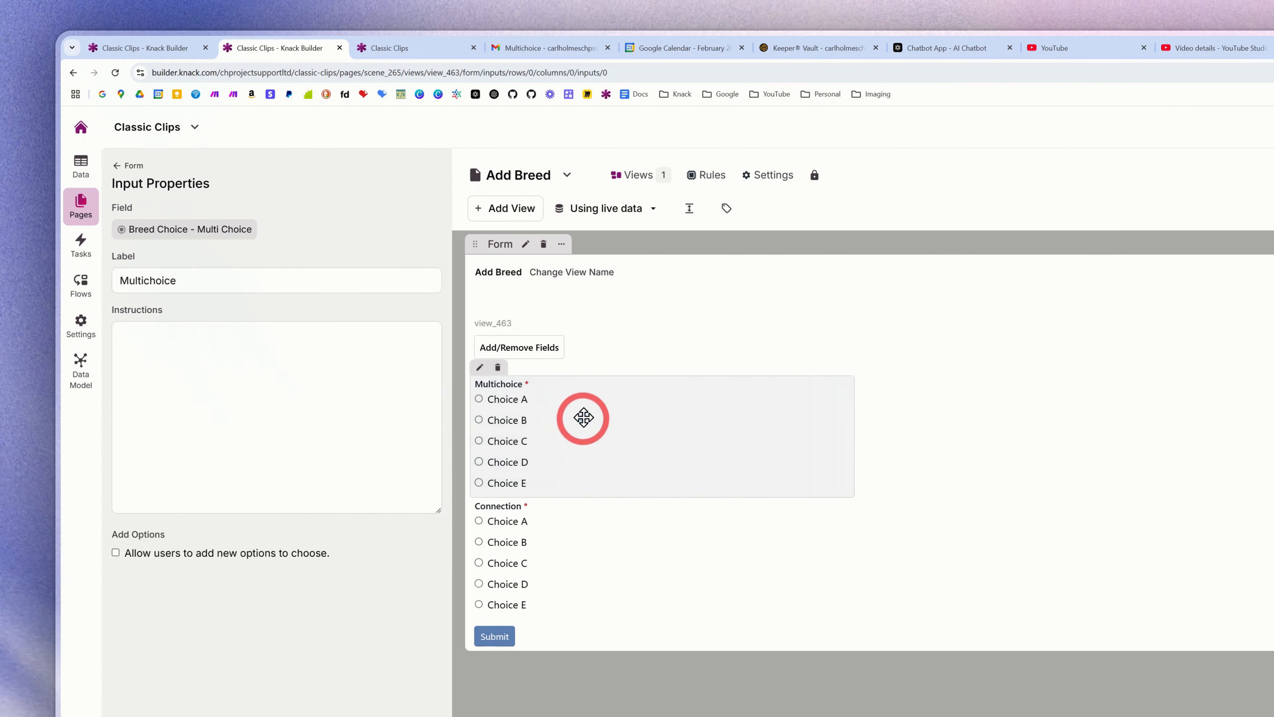
click(567, 513)
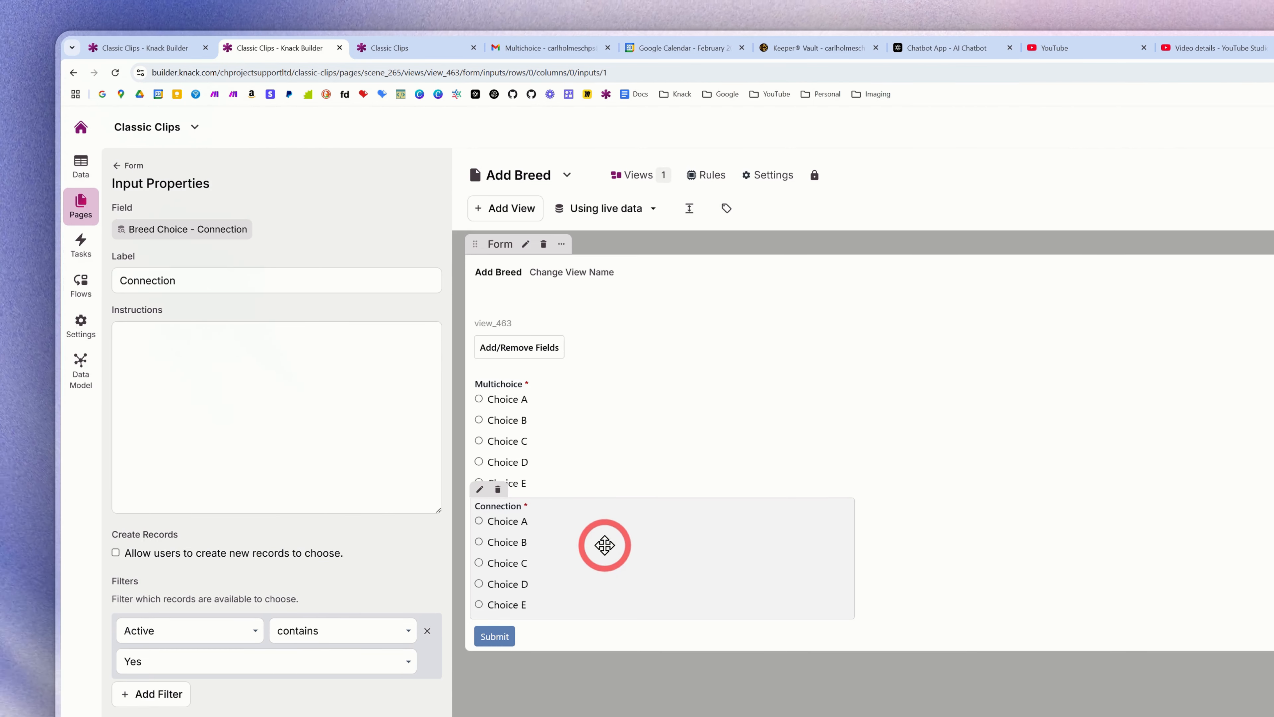
click(216, 642)
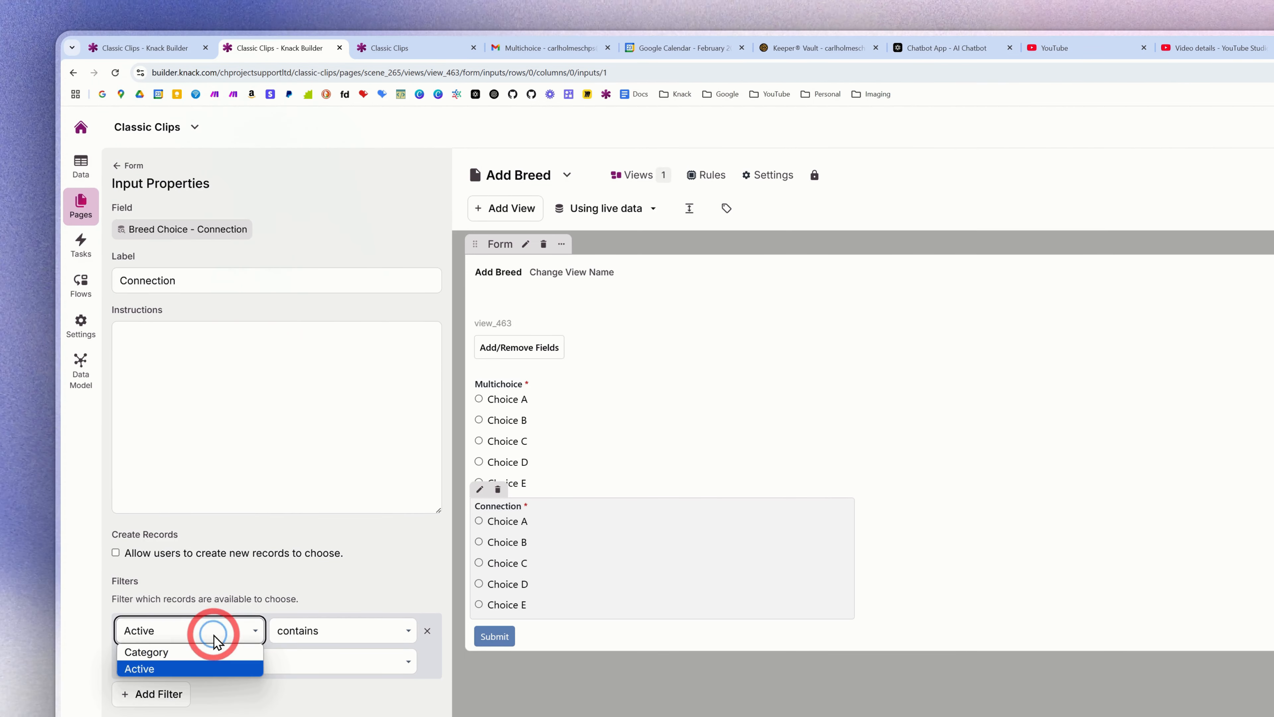
click(195, 675)
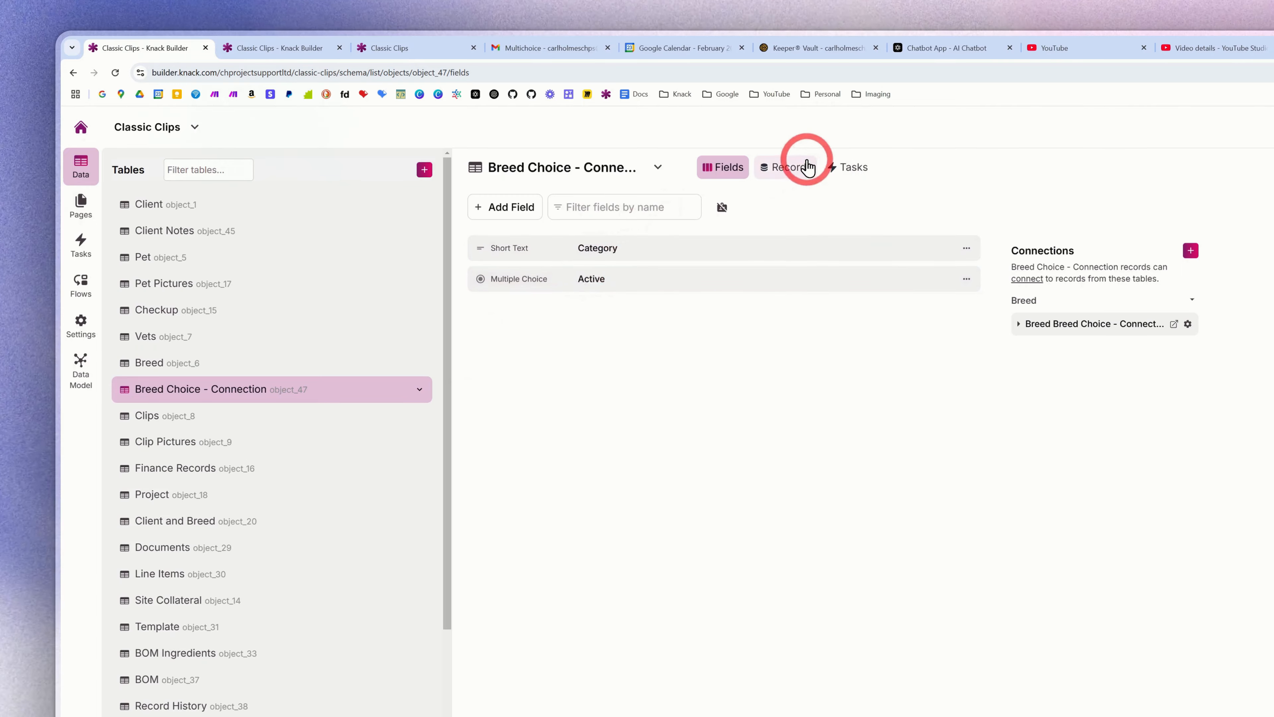
- Set Active to No for the Choice A record in the Breed Choice - Connection table
click(801, 168)
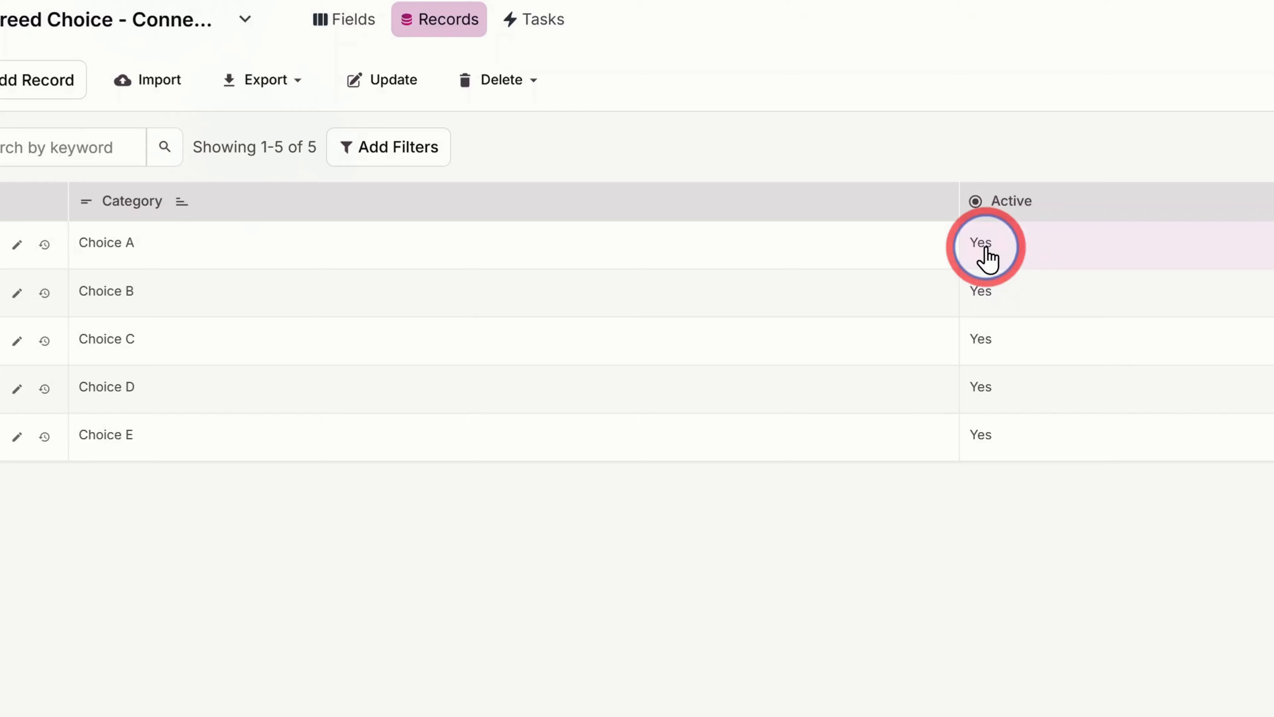
click(901, 253)
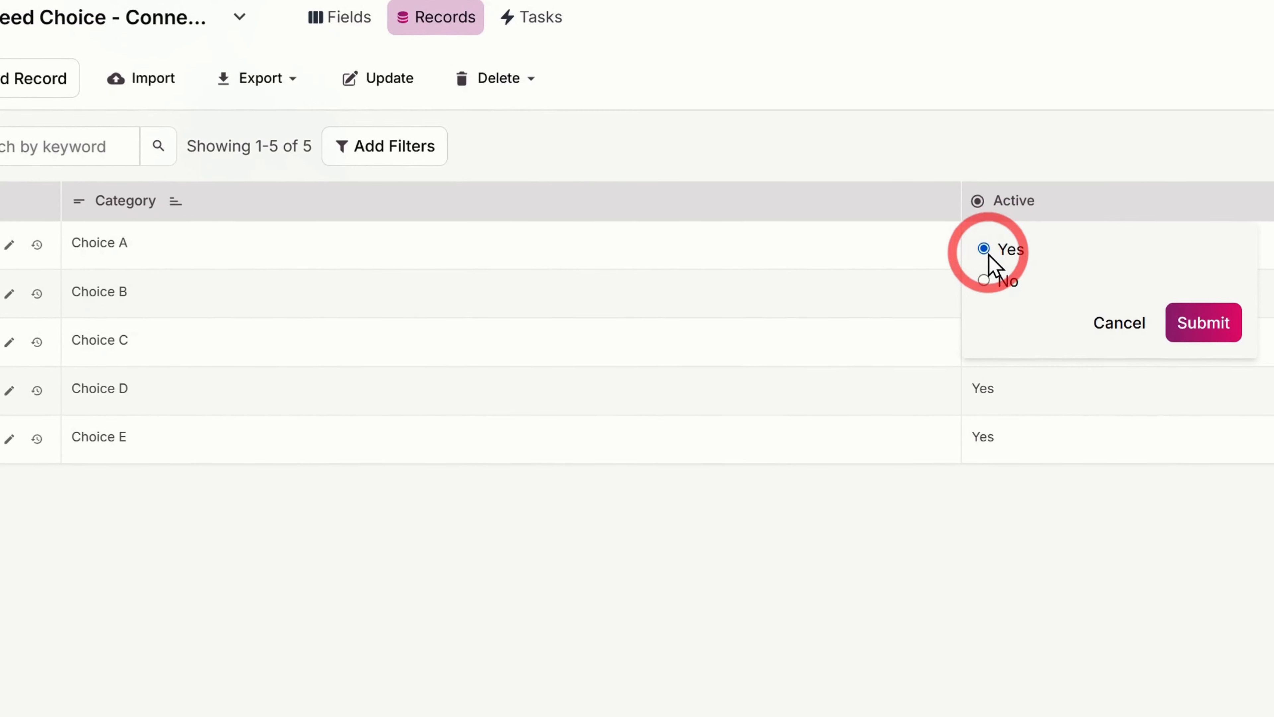
click(1168, 317)
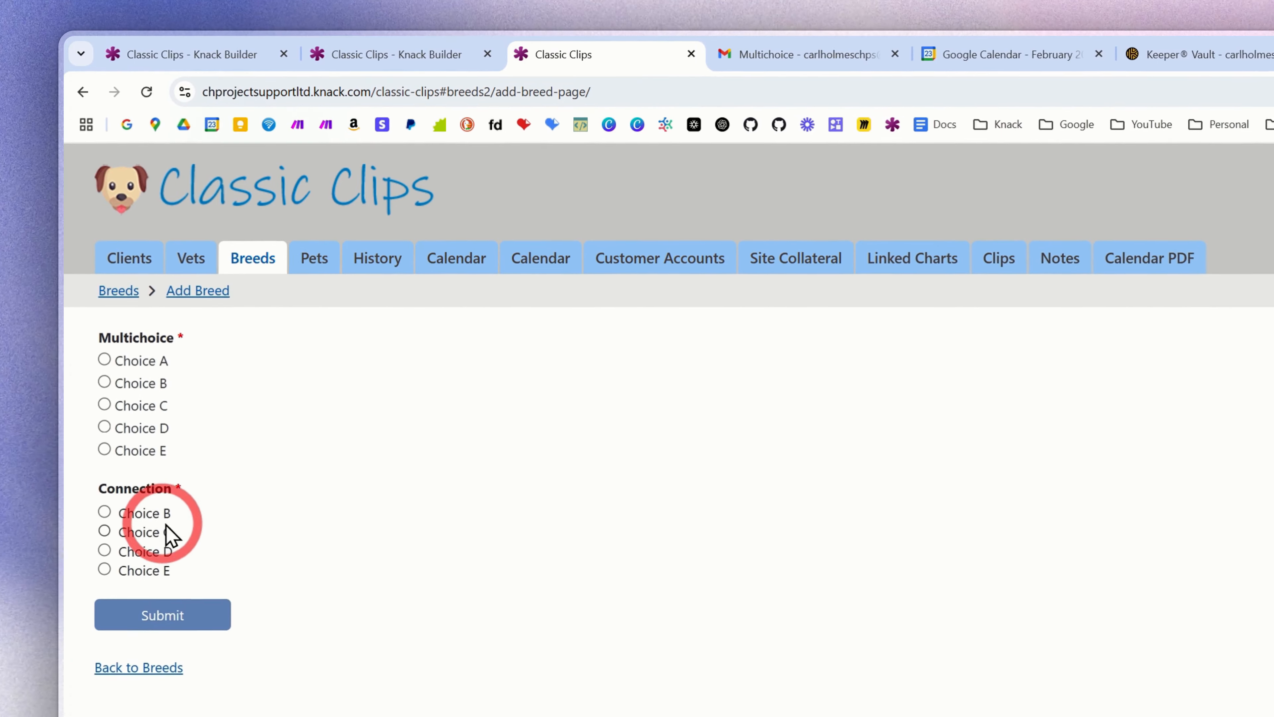
- Reopen the Add Breed form in the live app and check which Connection choices it offers
click(259, 271)
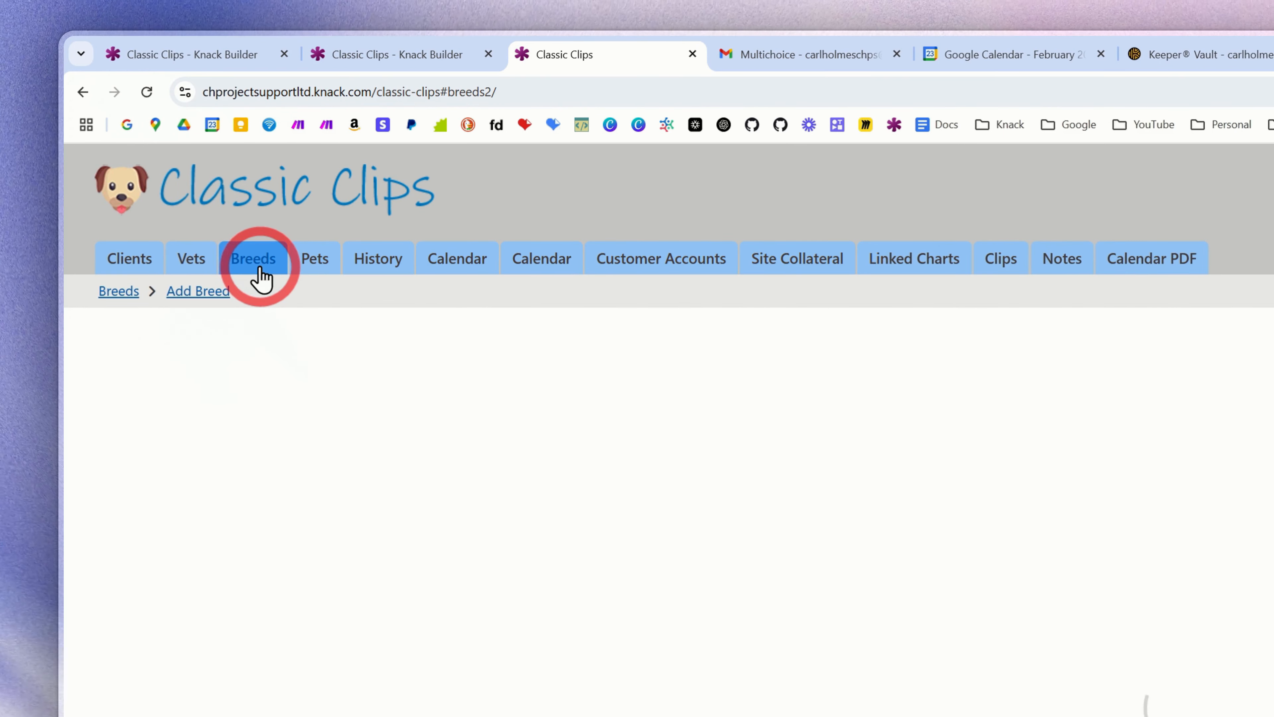
click(137, 342)
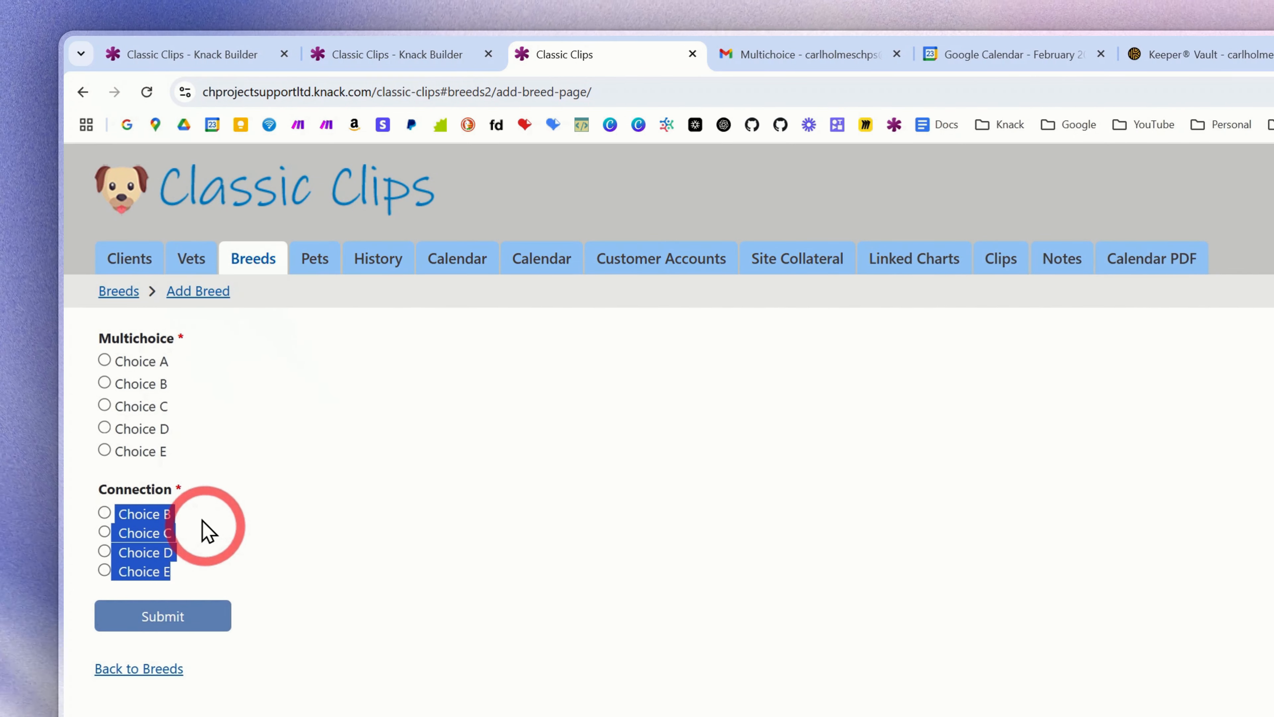
click(198, 400)
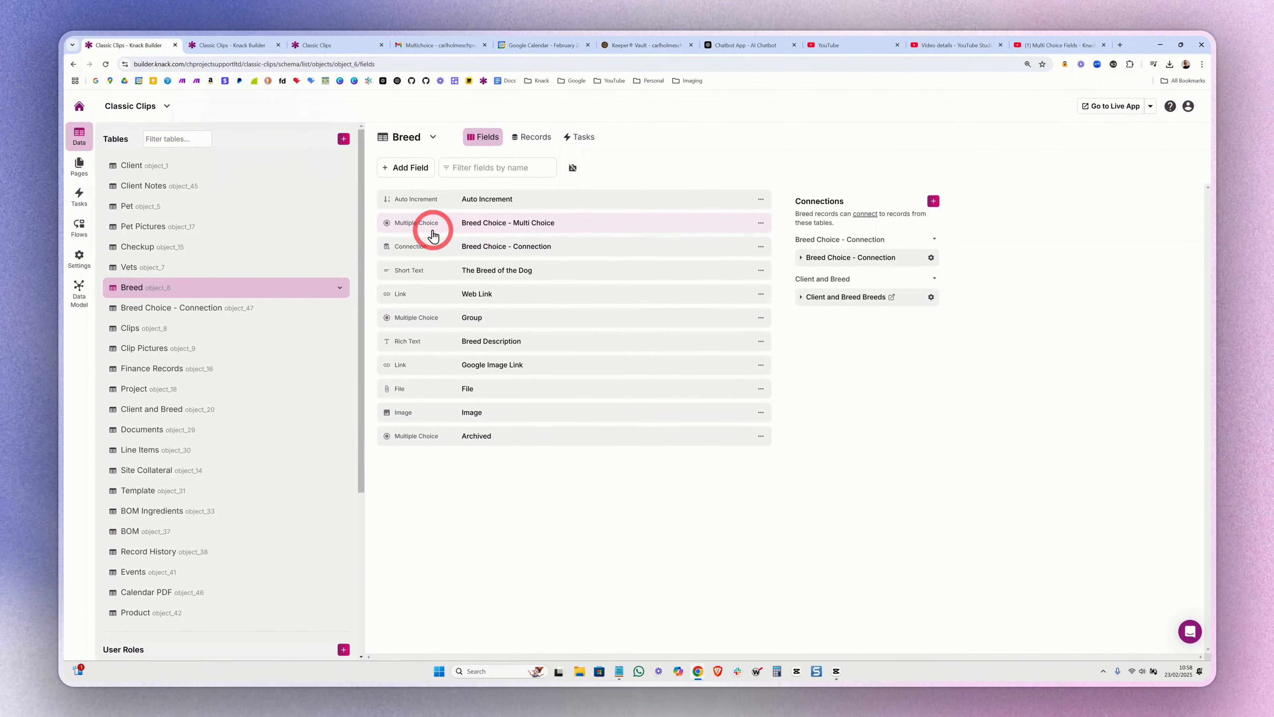
- Review the options and layout settings of the Breed table's Breed Choice - Multi Choice field
click(432, 229)
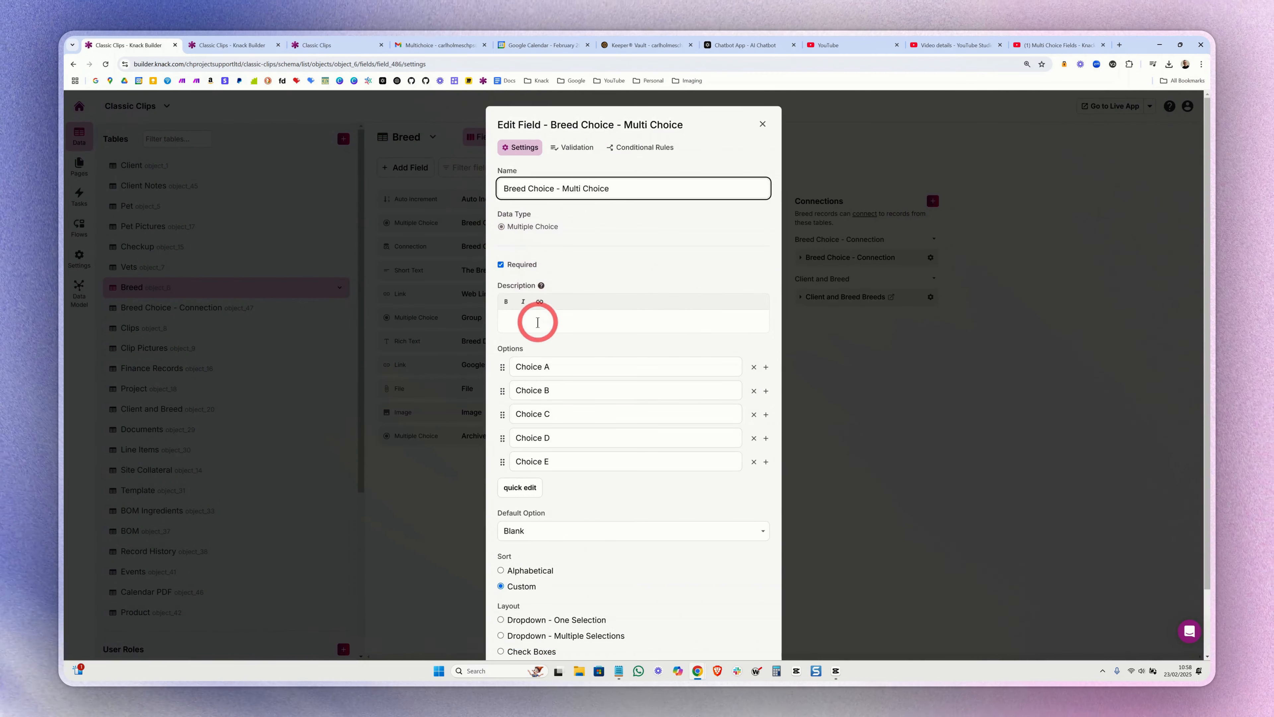
scroll(569, 466, down, 2)
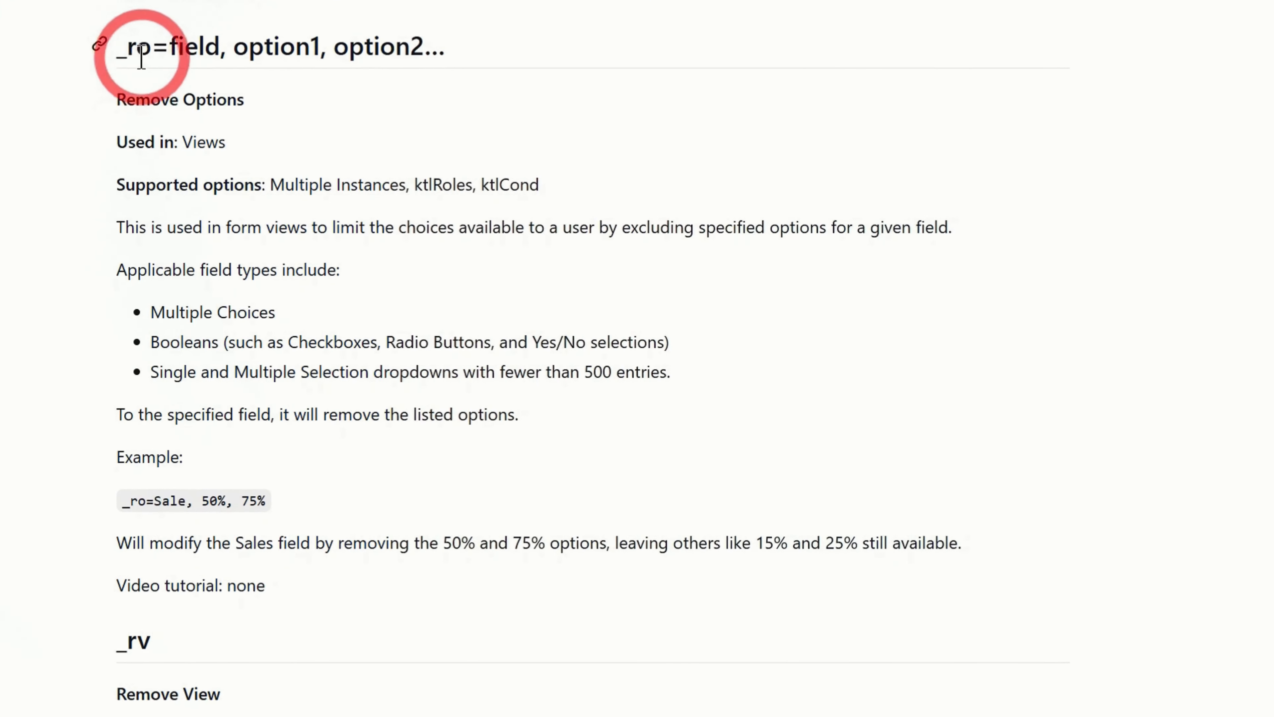
- Read the _ro Remove Options keyword's purpose and syntax in the Knack Toolkit Library wiki on GitHub
drag(360, 250, 396, 248)
drag(193, 96, 239, 96)
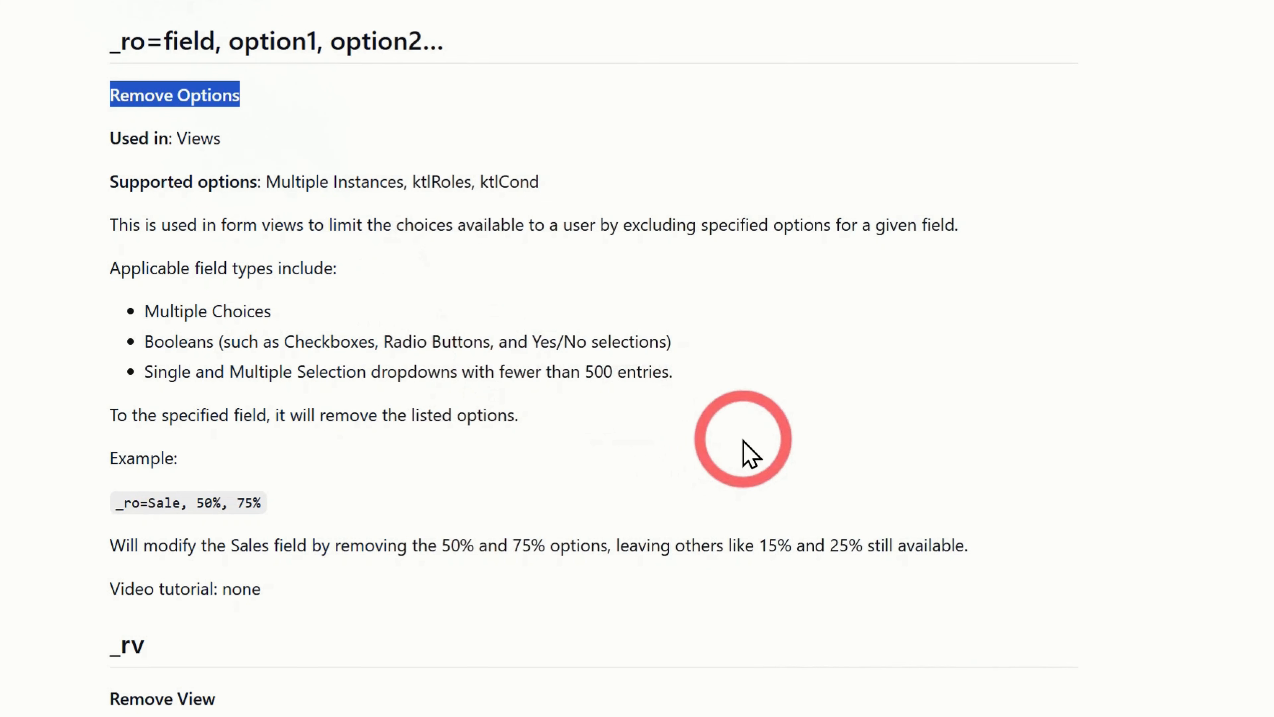
drag(110, 226, 944, 228)
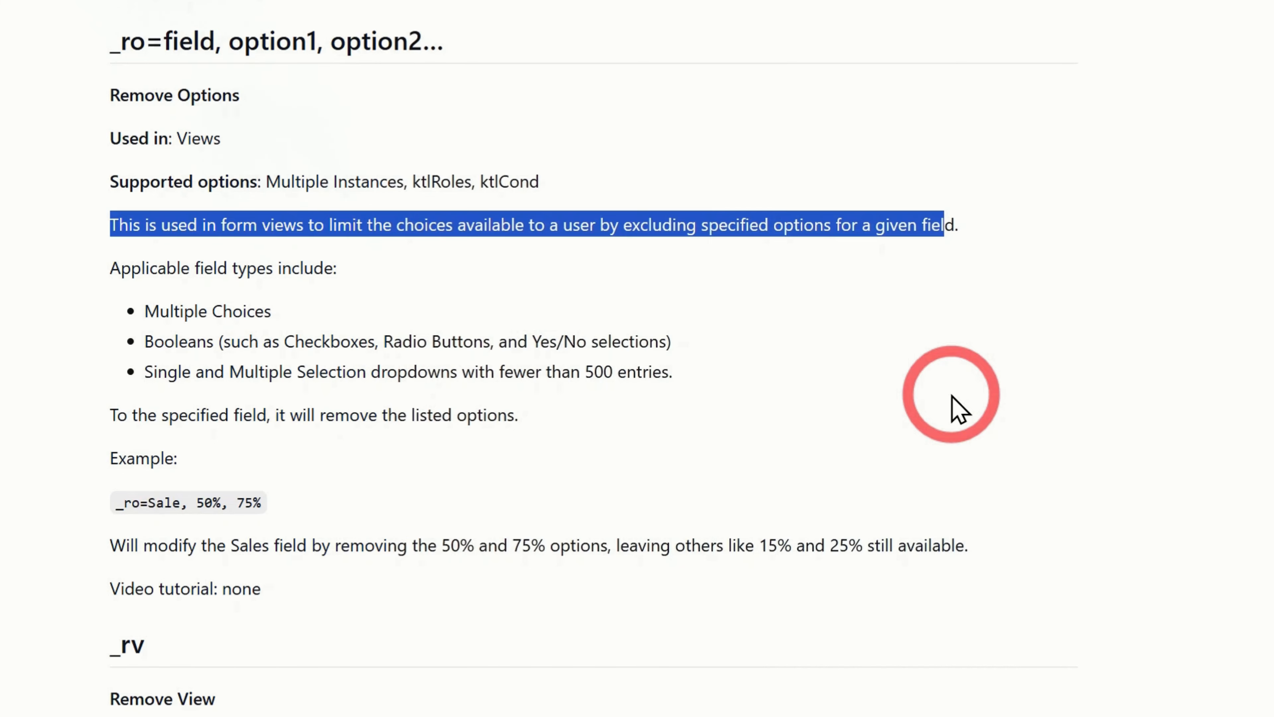
click(617, 149)
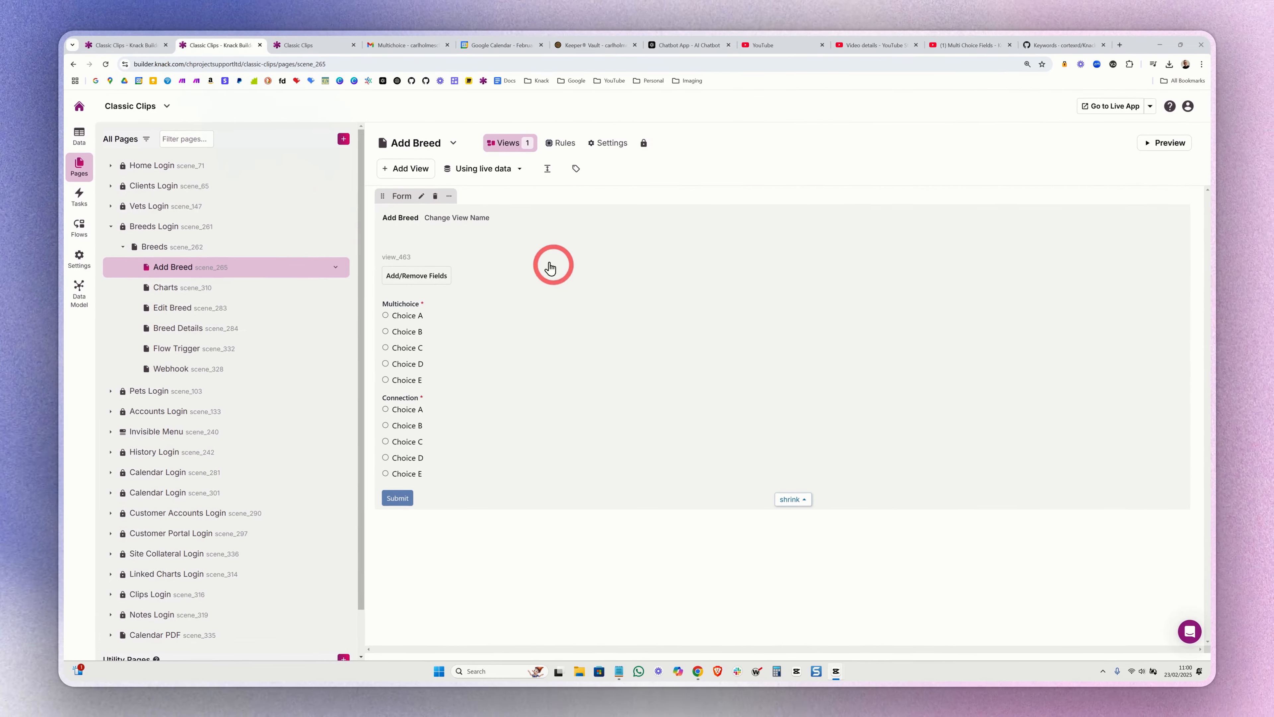
- Enter "_ro= Multichoice, Choice A, Choice C" as the description of the Add Breed form
click(541, 281)
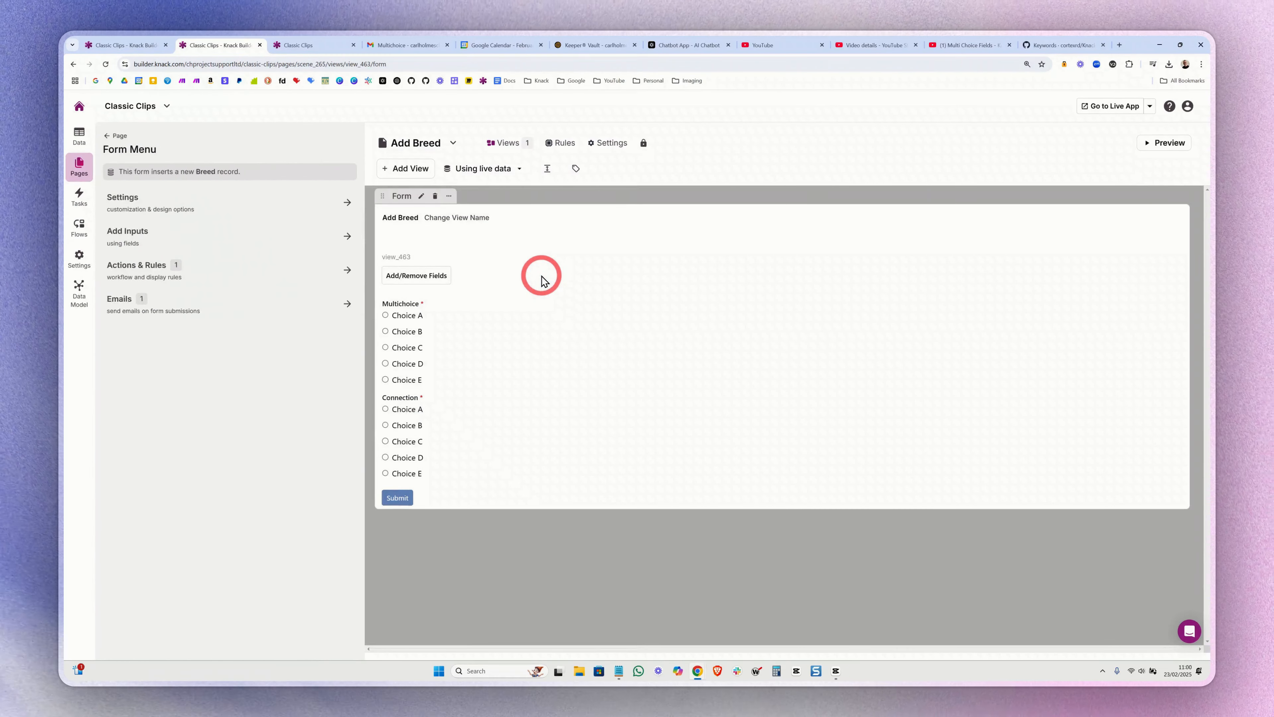
click(160, 215)
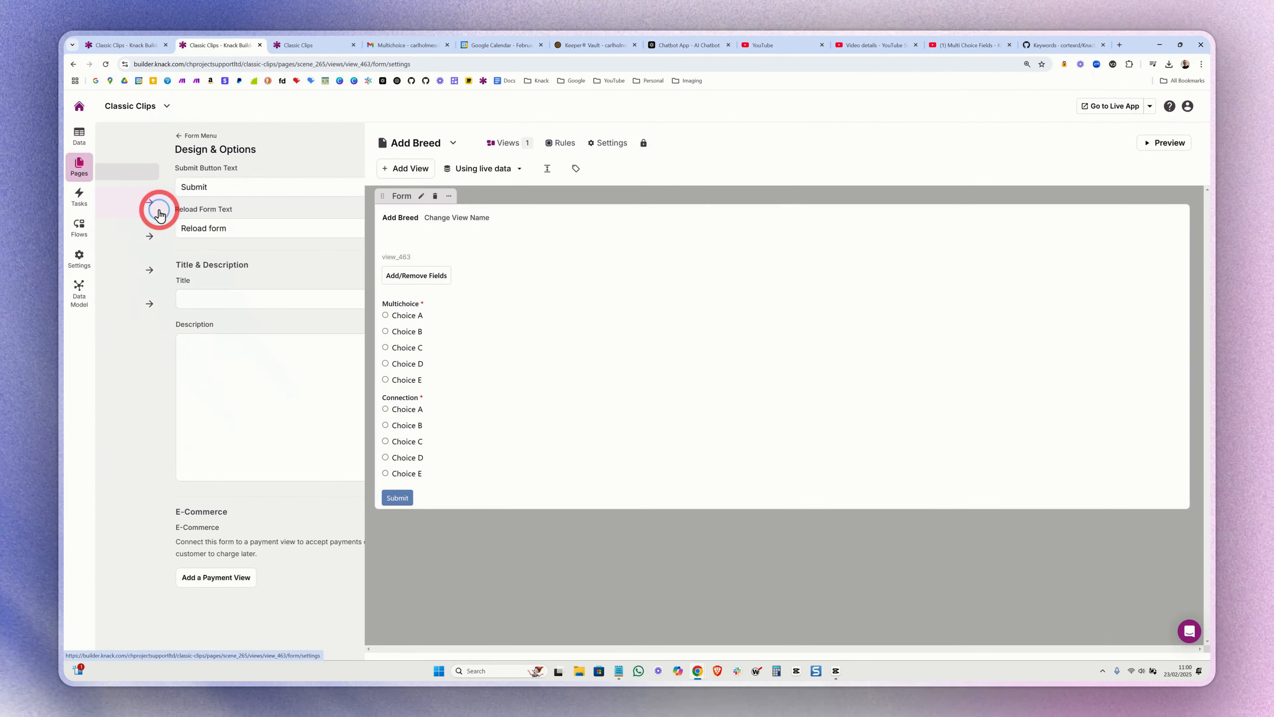
click(150, 350)
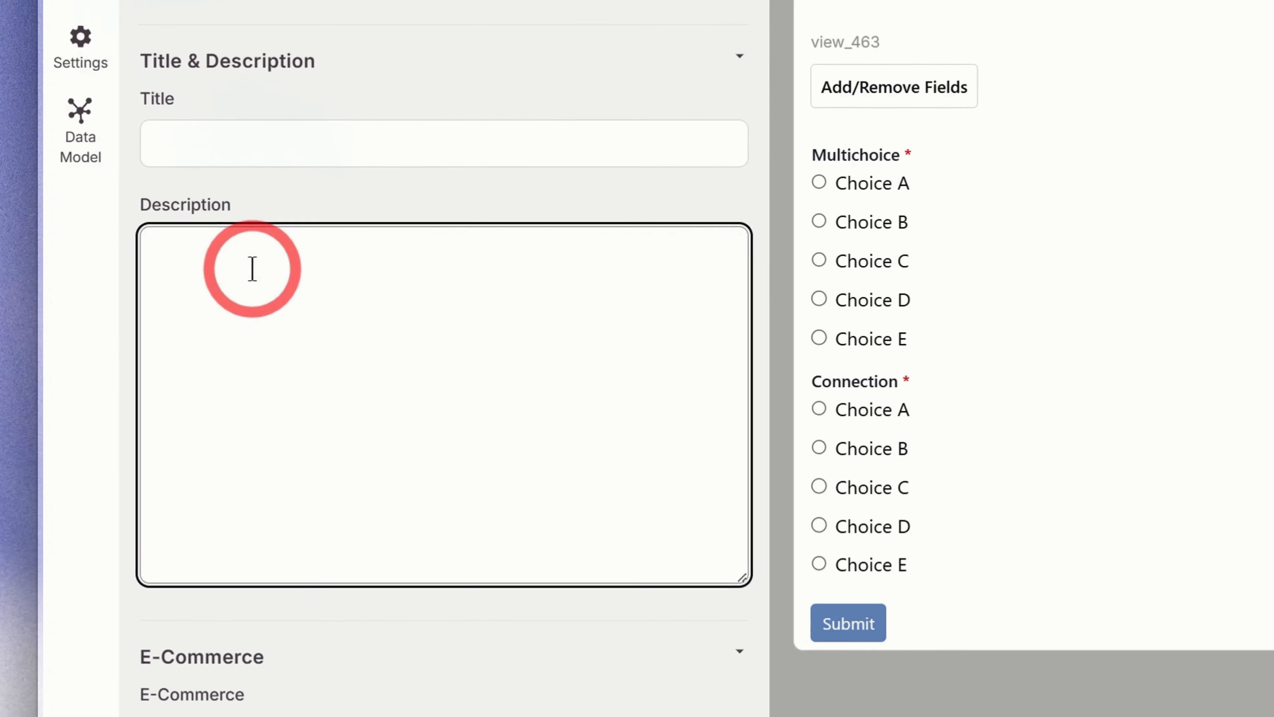
text(_ro= Multichoice, Choice A, Choice C)
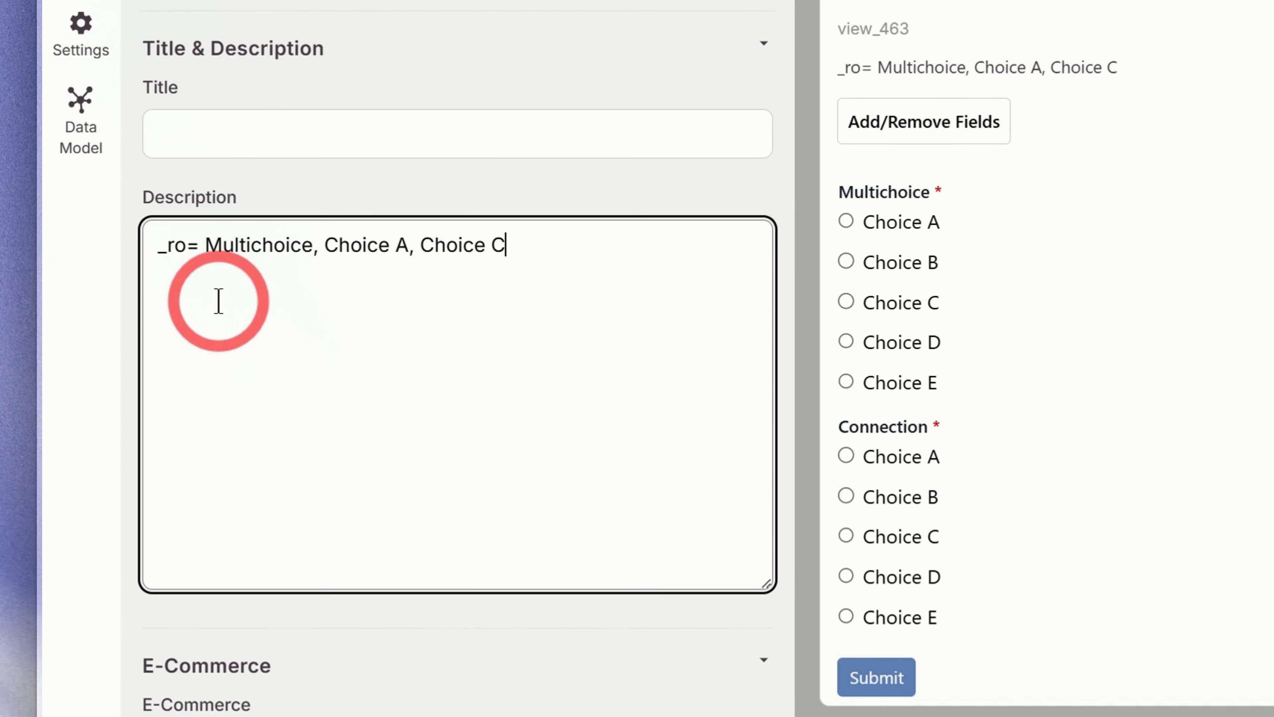
- Check the _ro keyword's field name and listed choices against the Multichoice input on the Add Breed form
drag(187, 246, 151, 250)
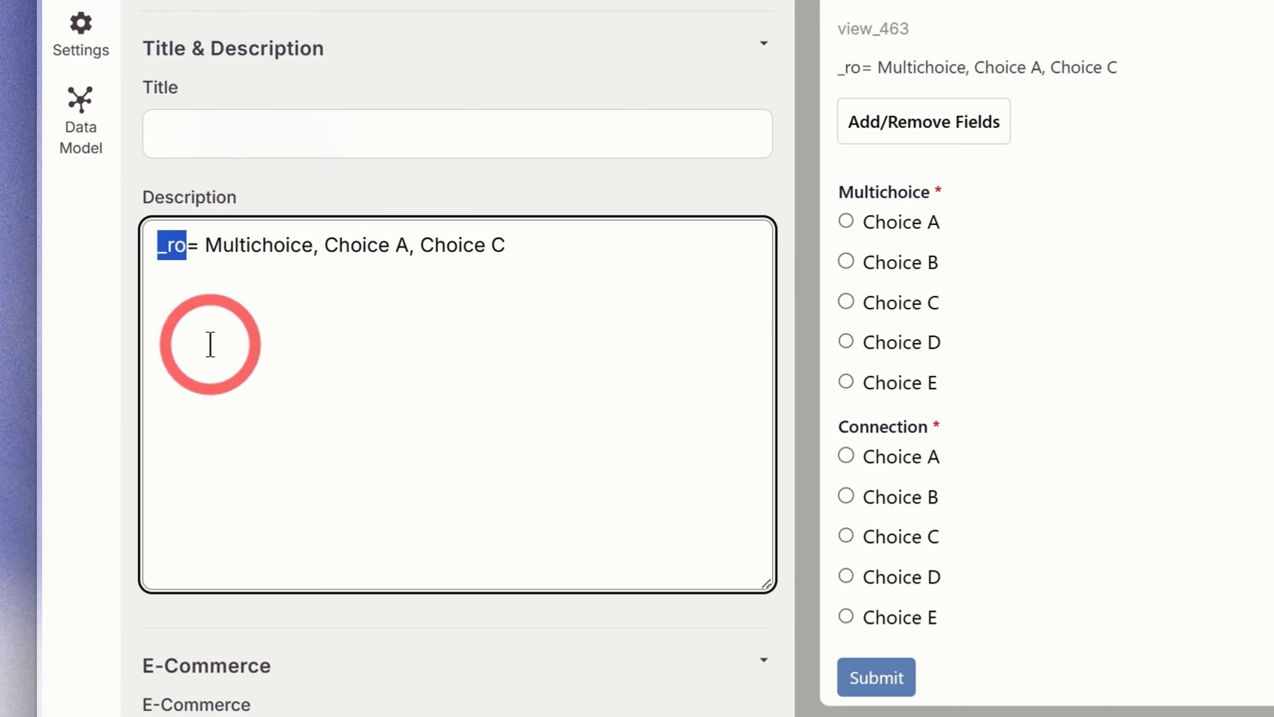
drag(315, 242, 214, 236)
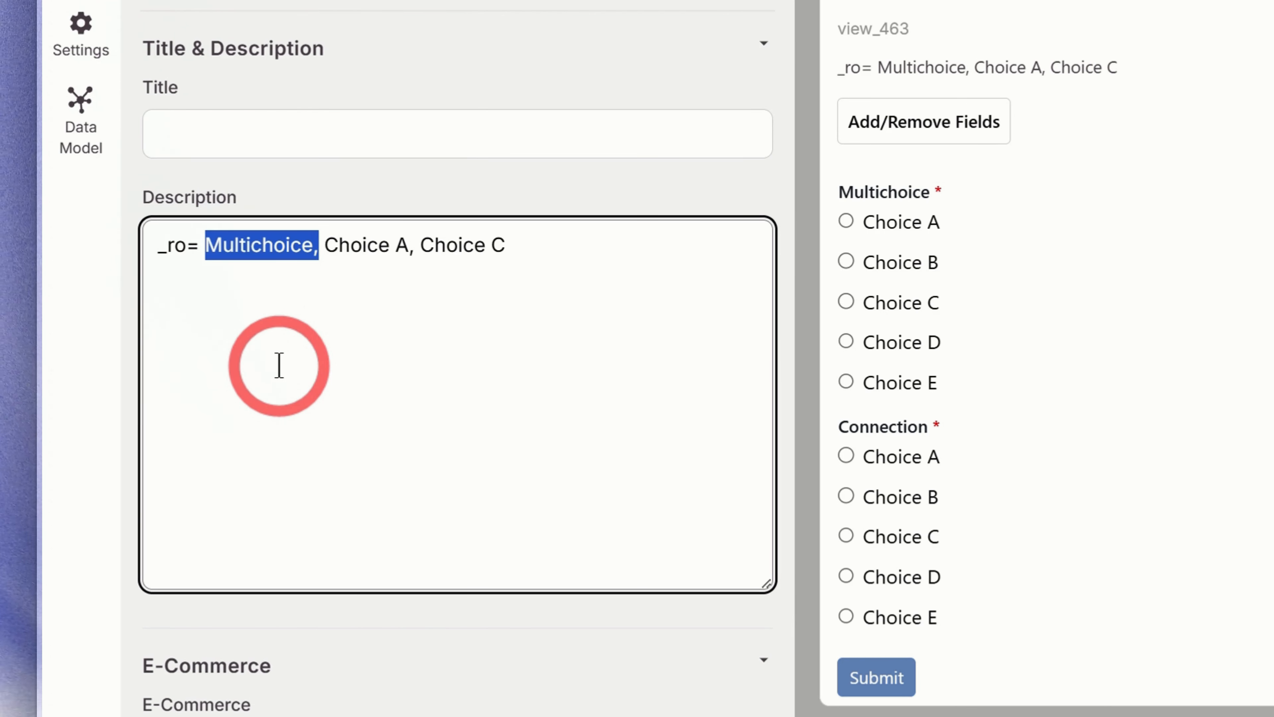
mouse_move(881, 199)
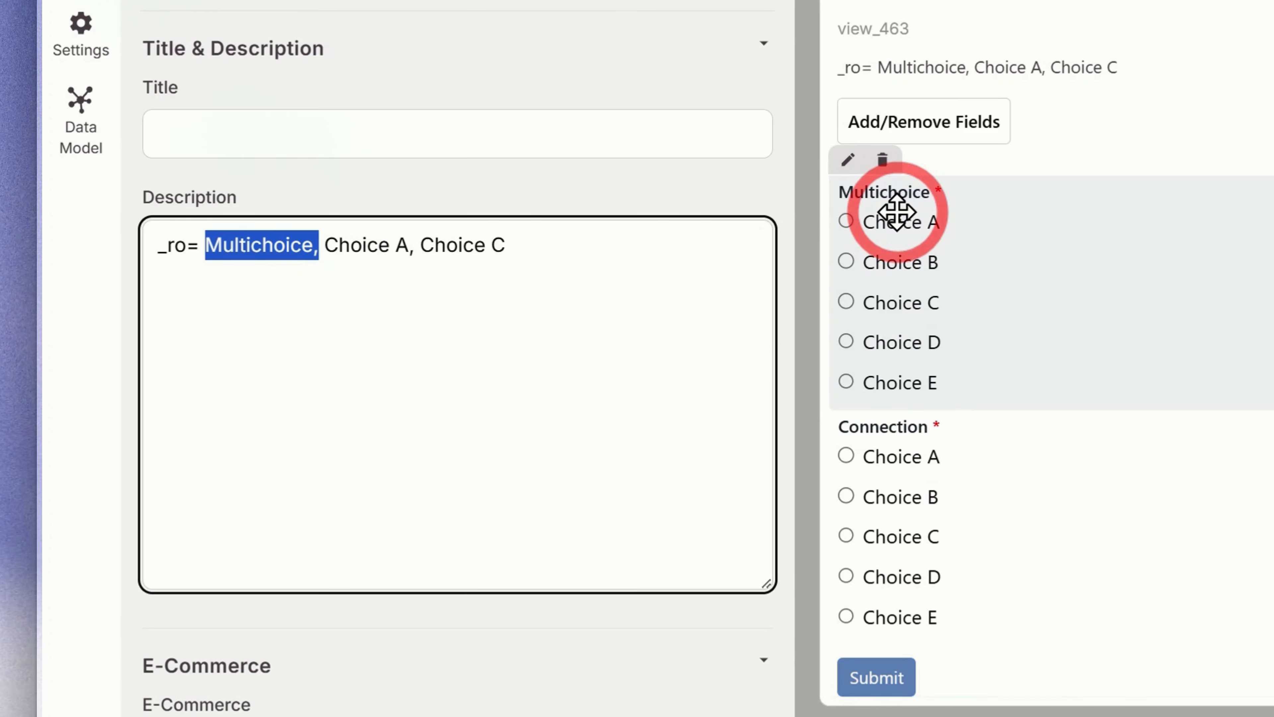
drag(508, 245, 330, 236)
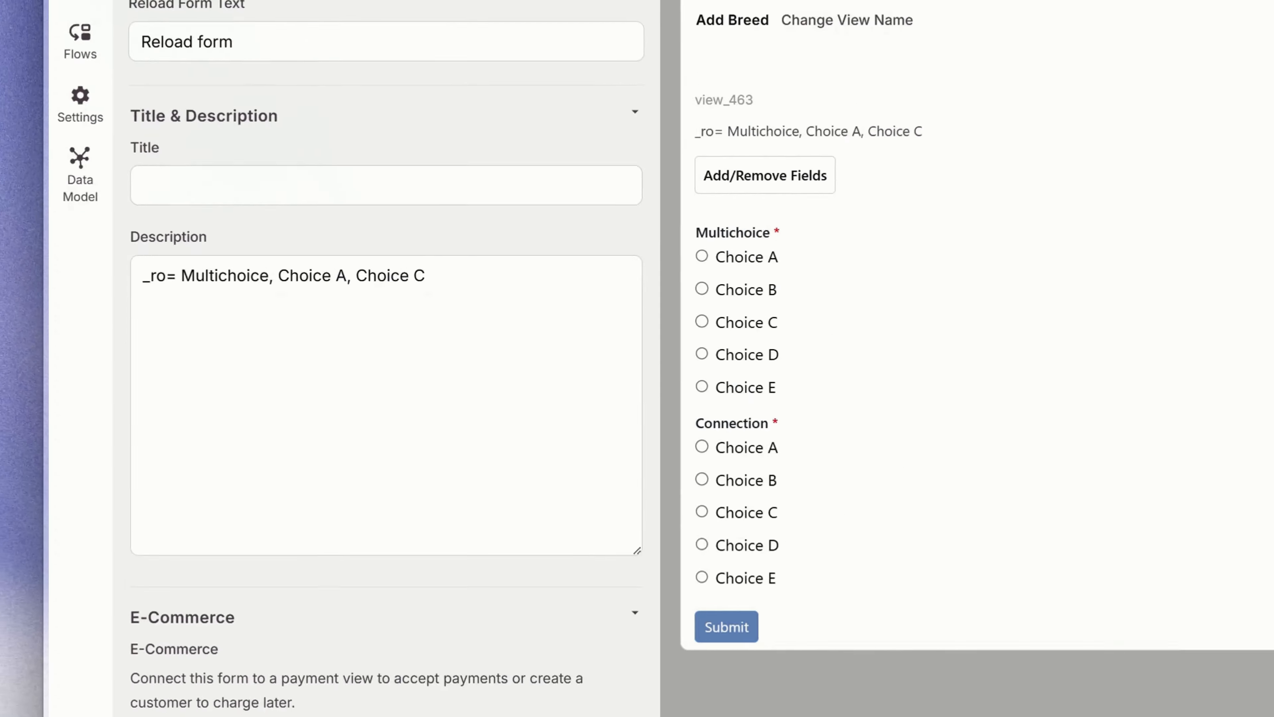
- Save the Add Breed form with its _ro description and check the Multichoice field on the live Add Breed page
click(375, 646)
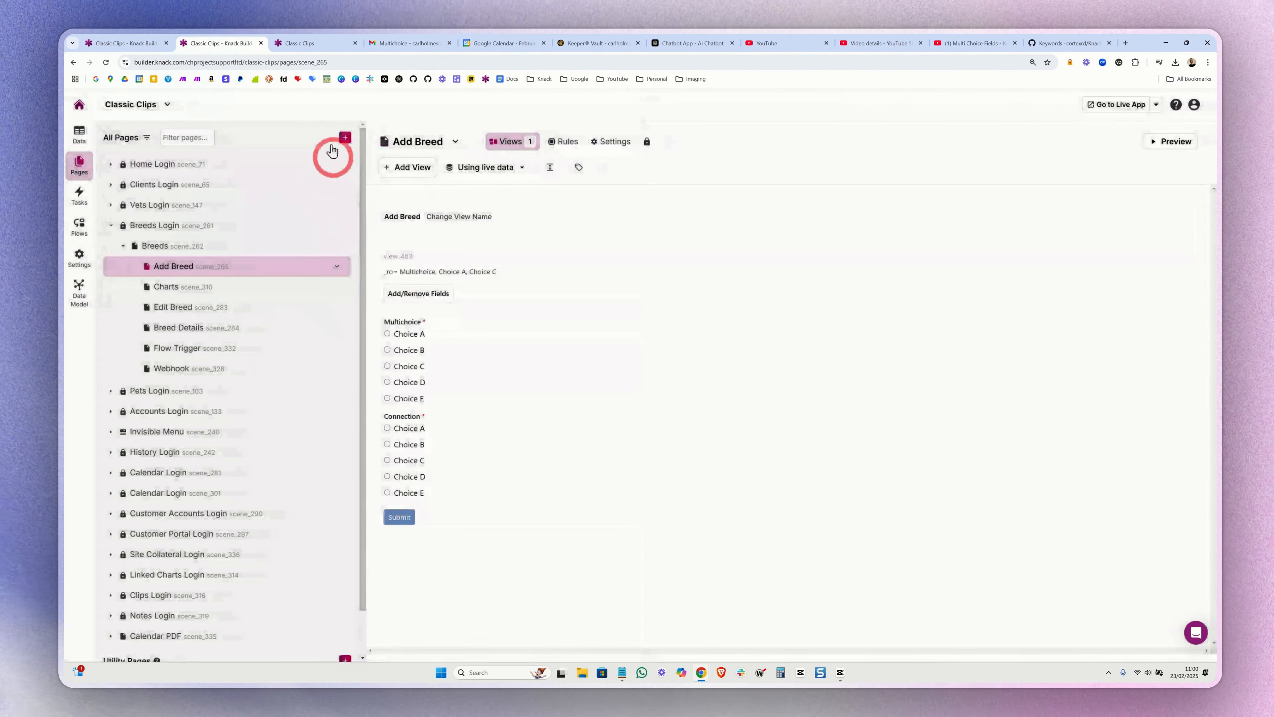
click(321, 45)
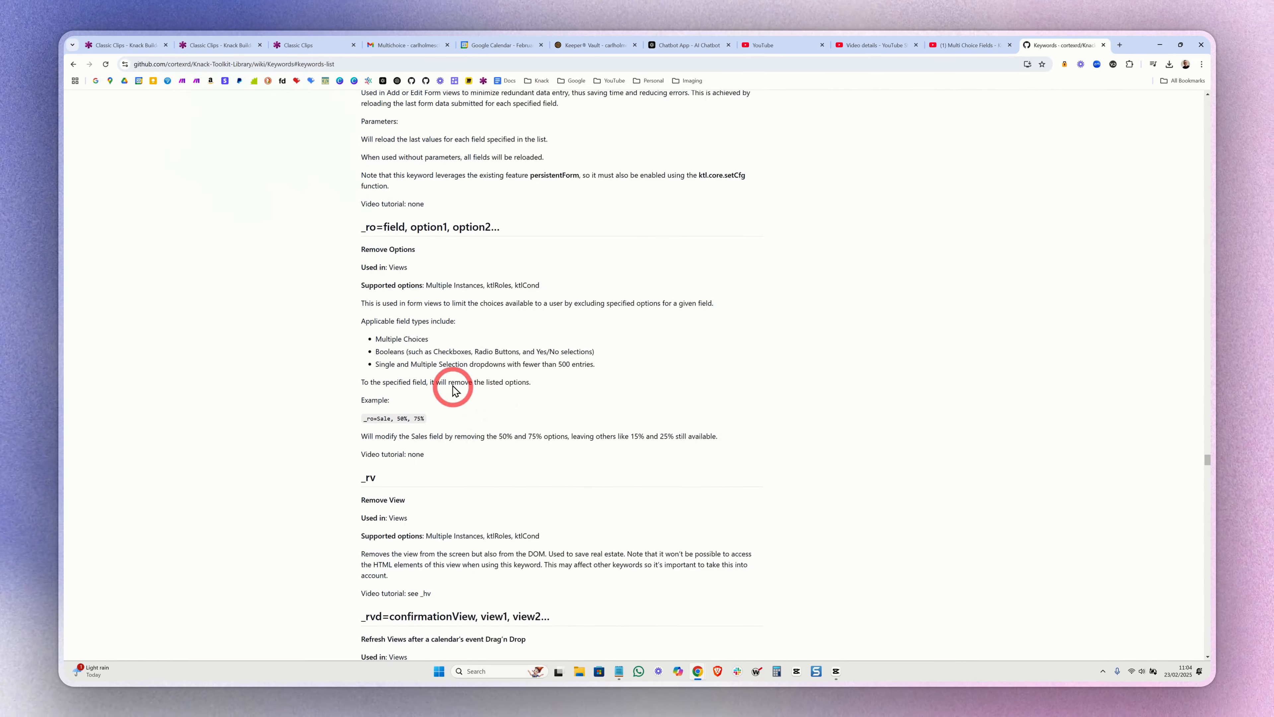
- Review the _ro keyword's example and its supported ktlRoles option in the Knack Toolkit Library wiki
drag(382, 244, 441, 342)
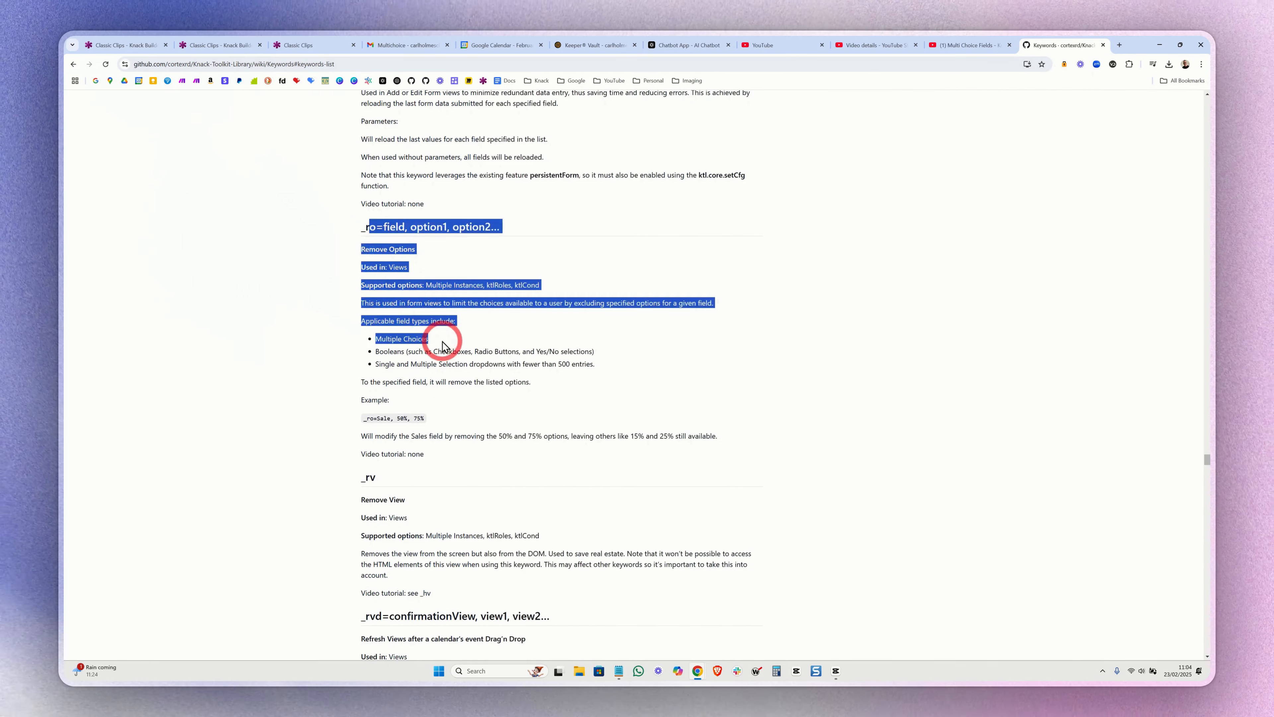
click(392, 421)
drag(363, 421, 441, 419)
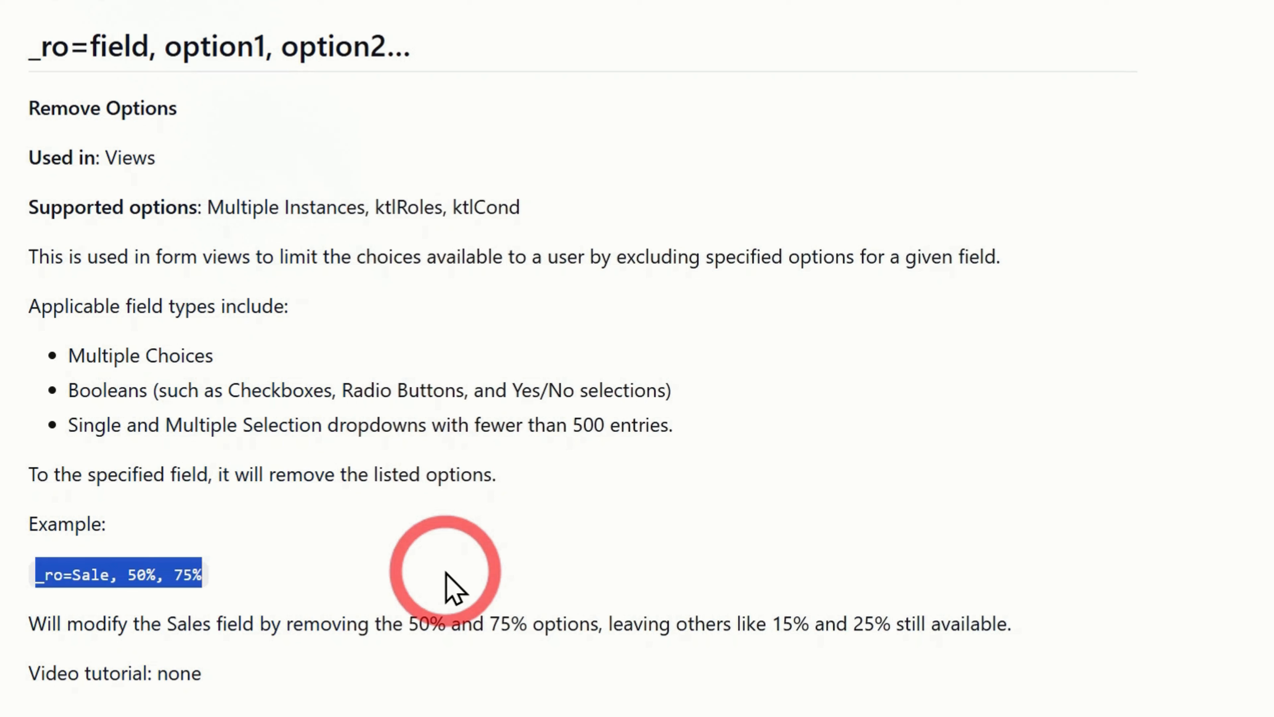
drag(376, 207, 447, 206)
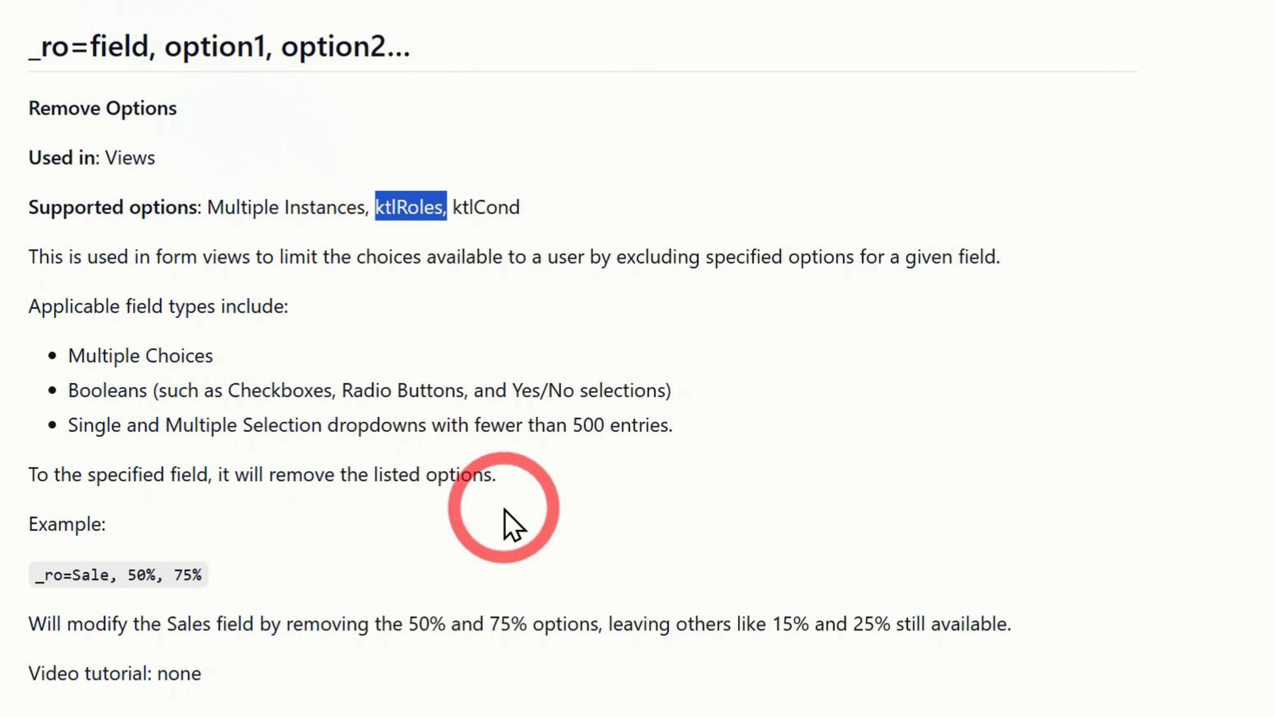
- Examine the bracketed choice list and the ktlRoles Developer condition of the _ro keyword in the Add Breed form's description
click(239, 46)
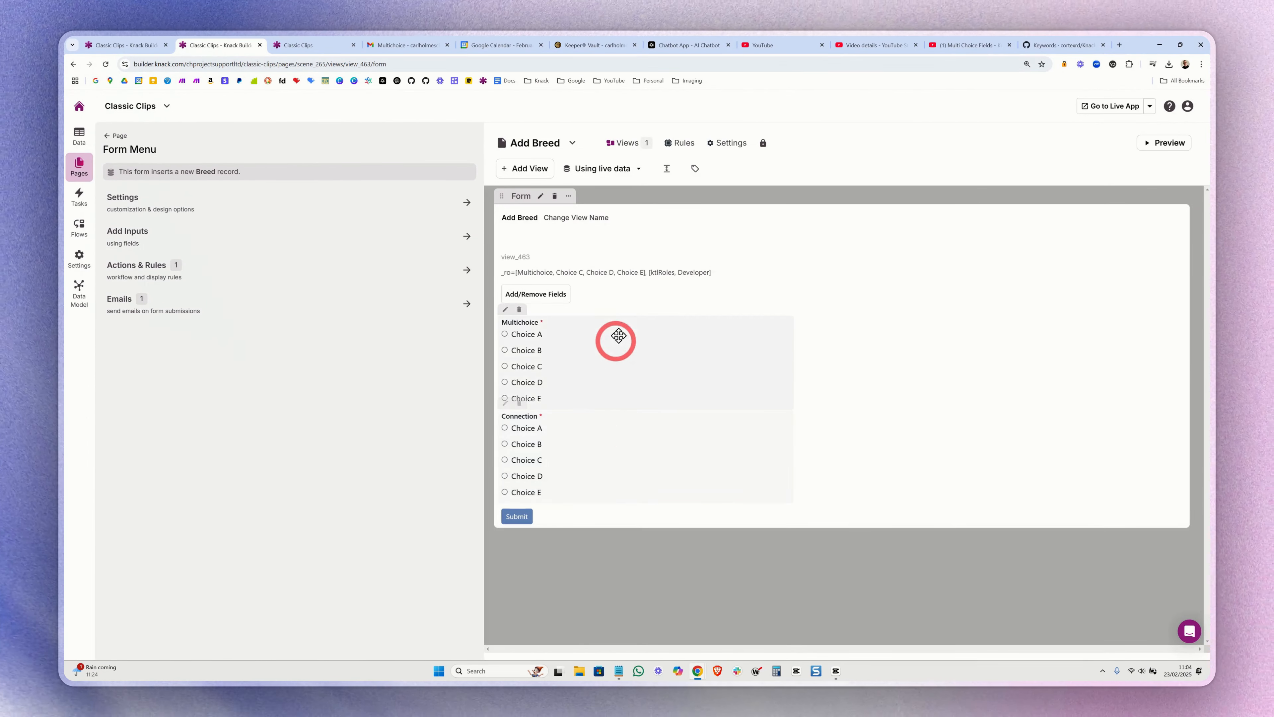
click(173, 209)
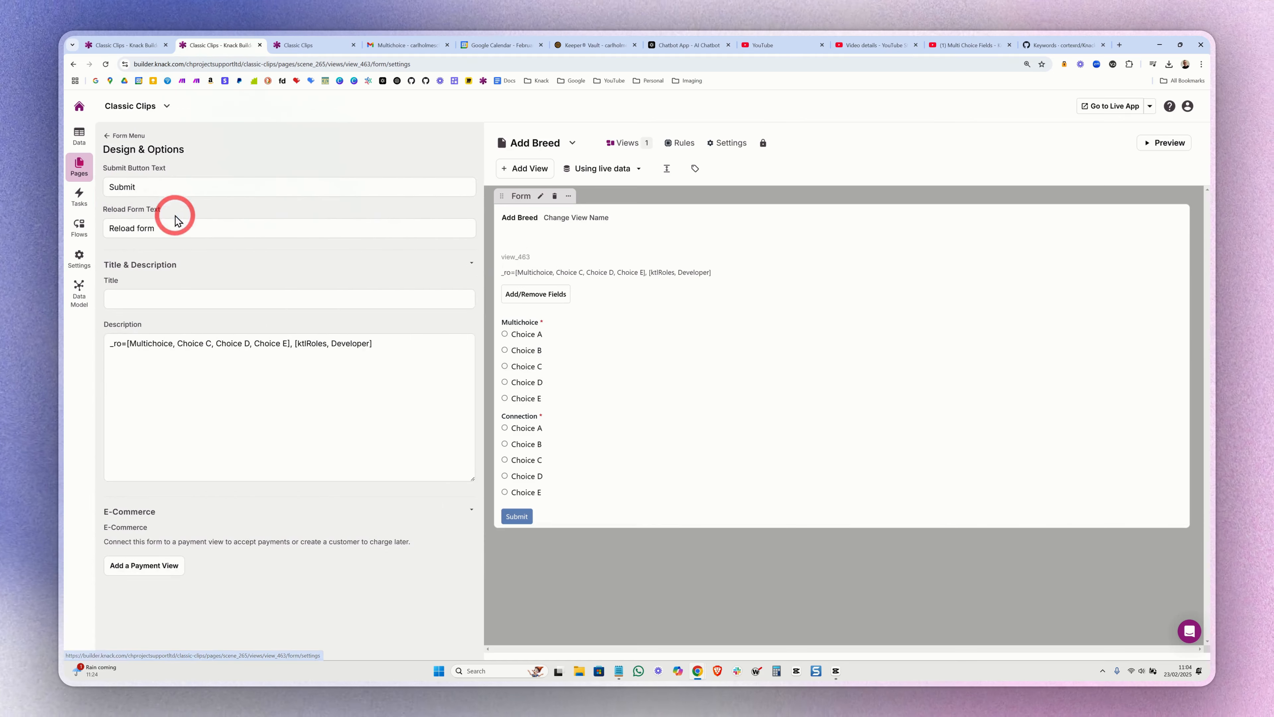
click(163, 391)
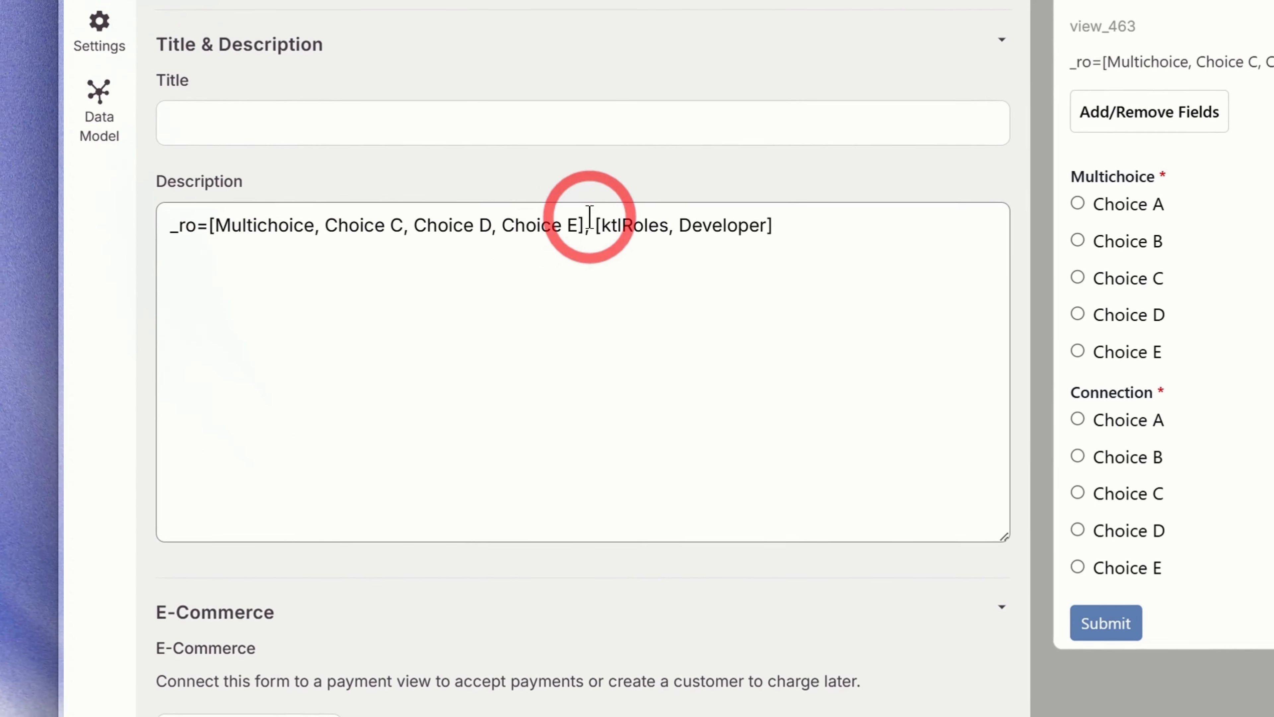
drag(590, 217, 674, 222)
click(307, 280)
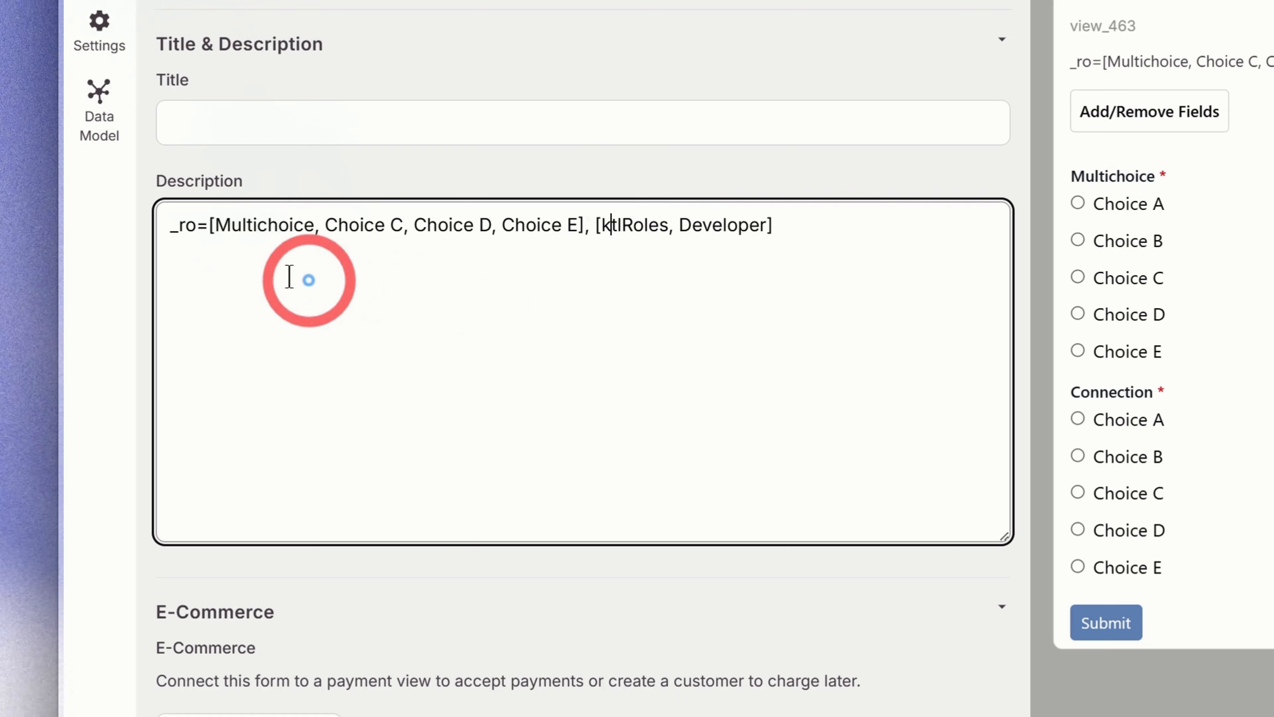
drag(209, 225, 570, 296)
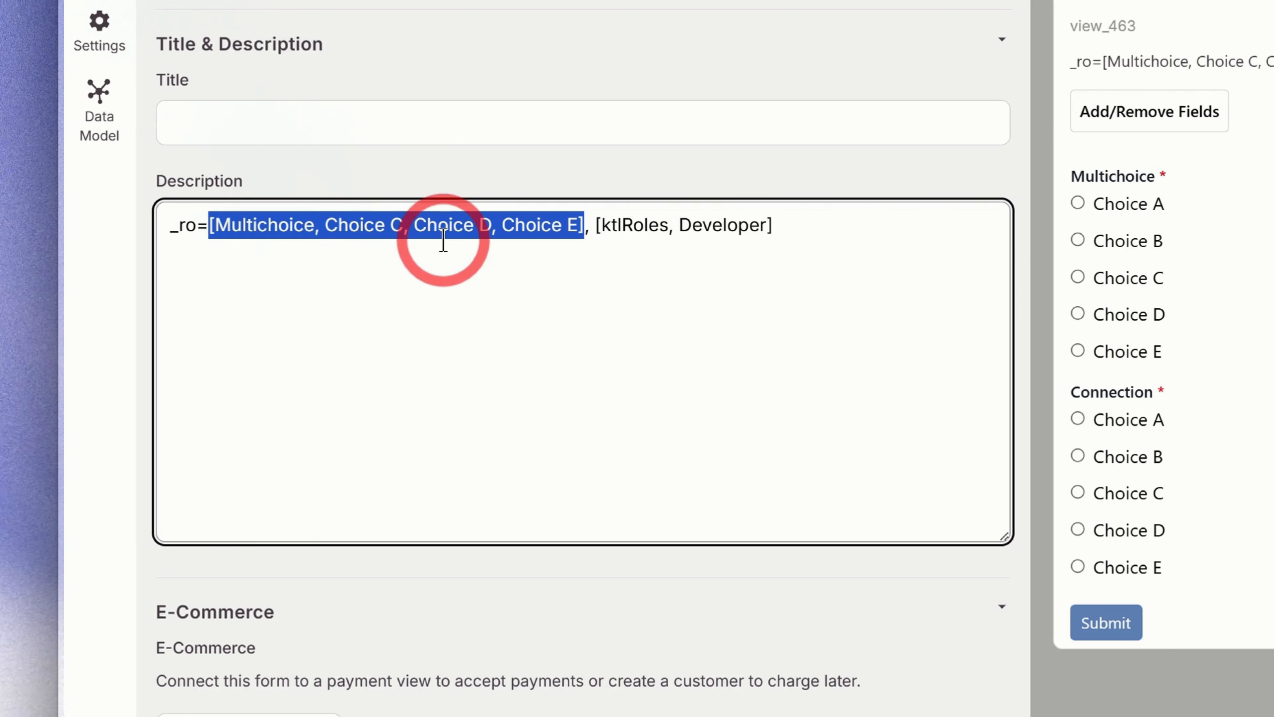
click(610, 246)
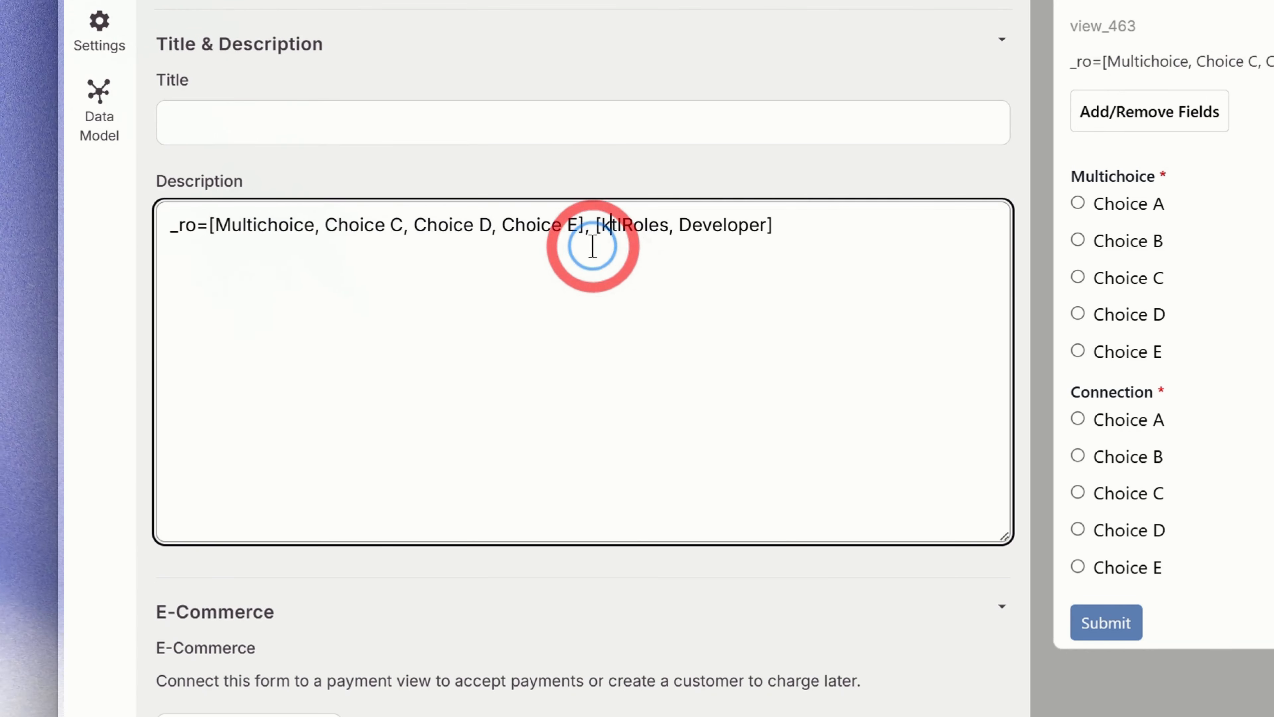
drag(594, 233, 736, 228)
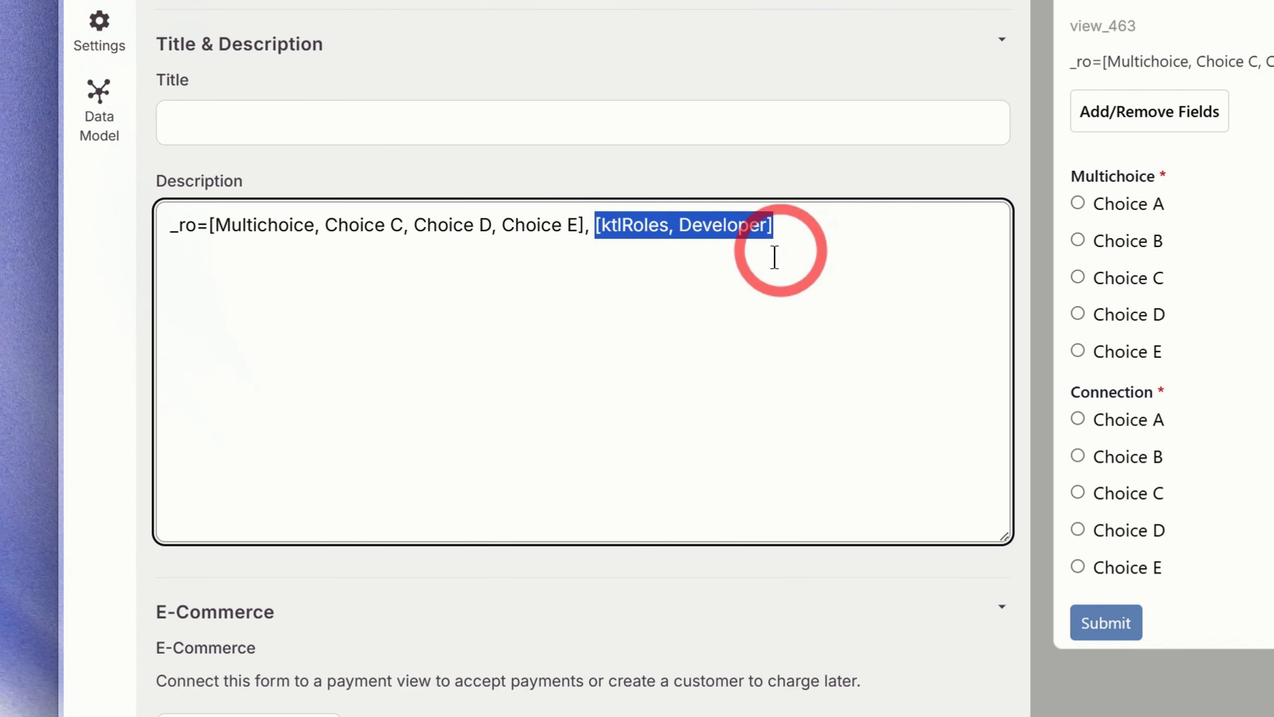
click(692, 270)
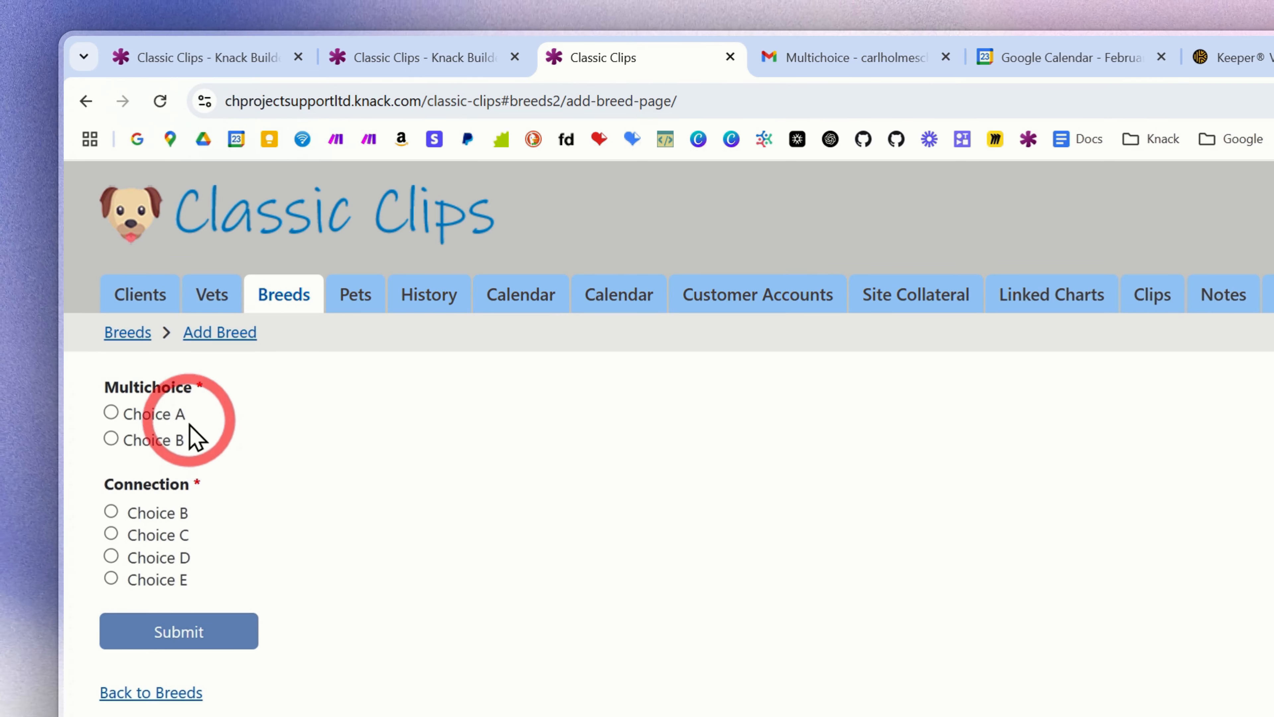
- Try adding ", Sale" after Developer in the ktlRoles condition of the Add Breed form's description
click(401, 58)
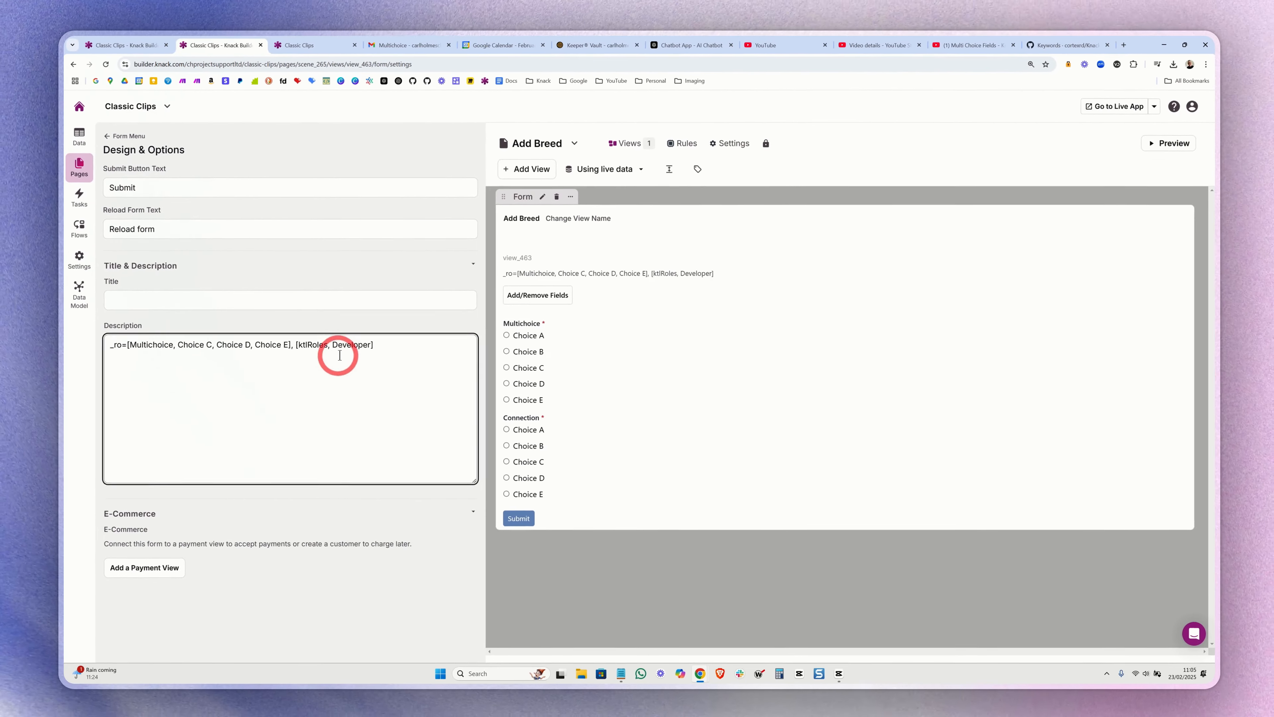
click(391, 374)
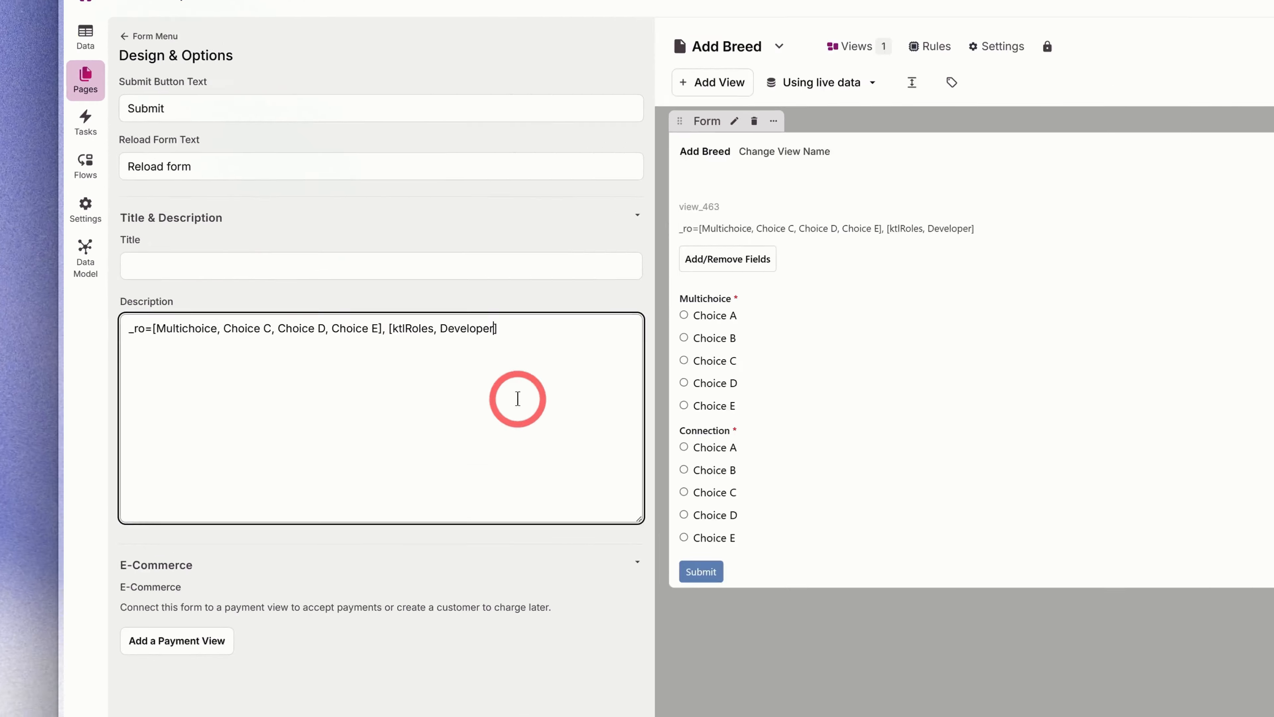
text(, Sale)
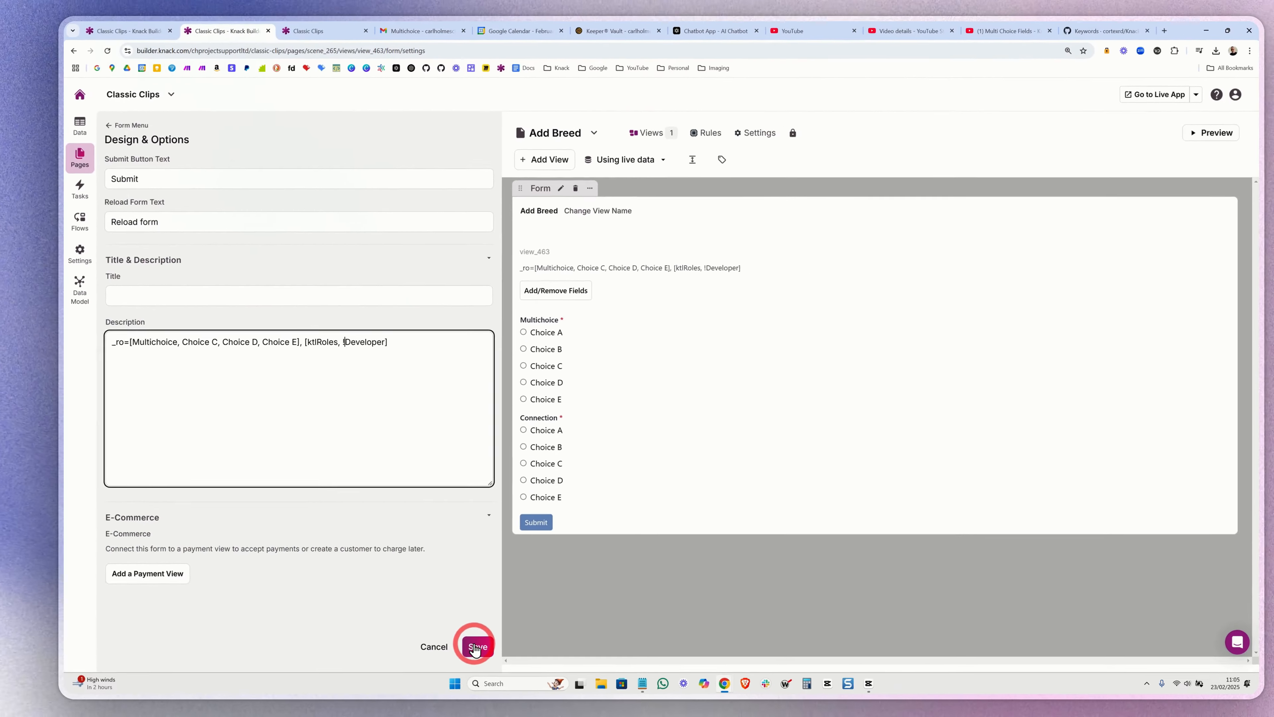
- Reload the live Add Breed page and check which Multichoice options the form offers
click(284, 46)
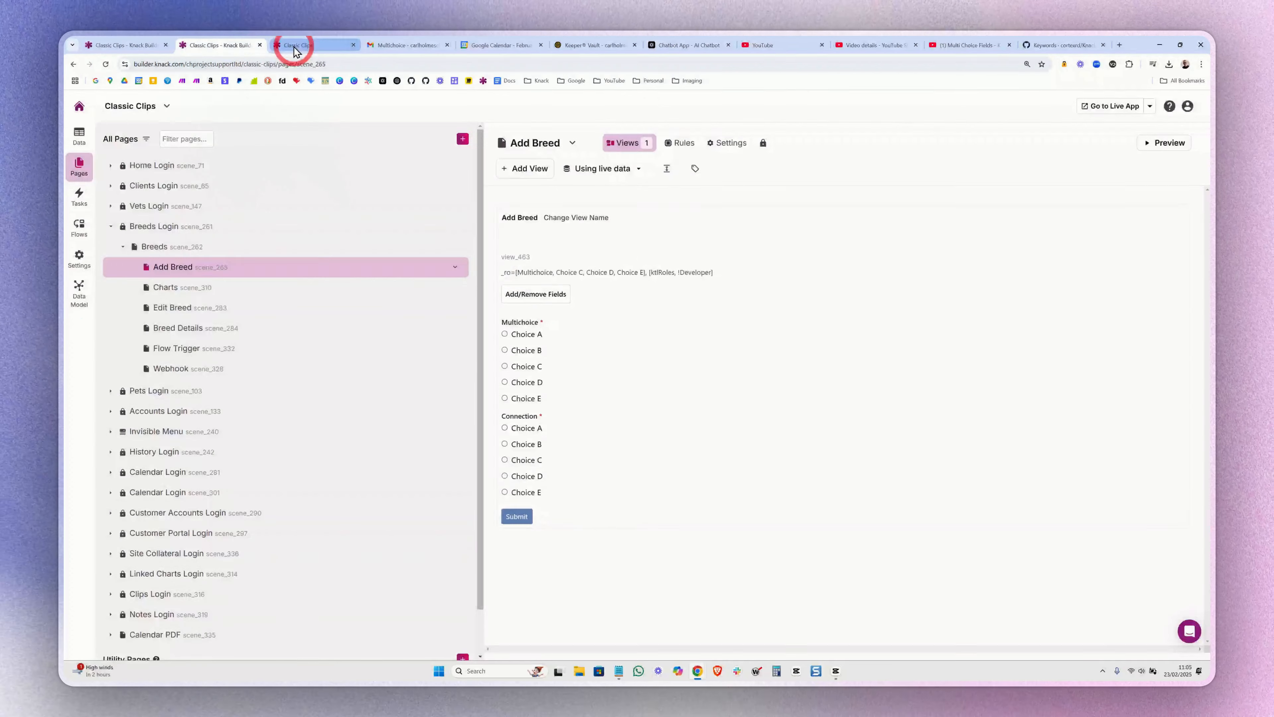
click(294, 47)
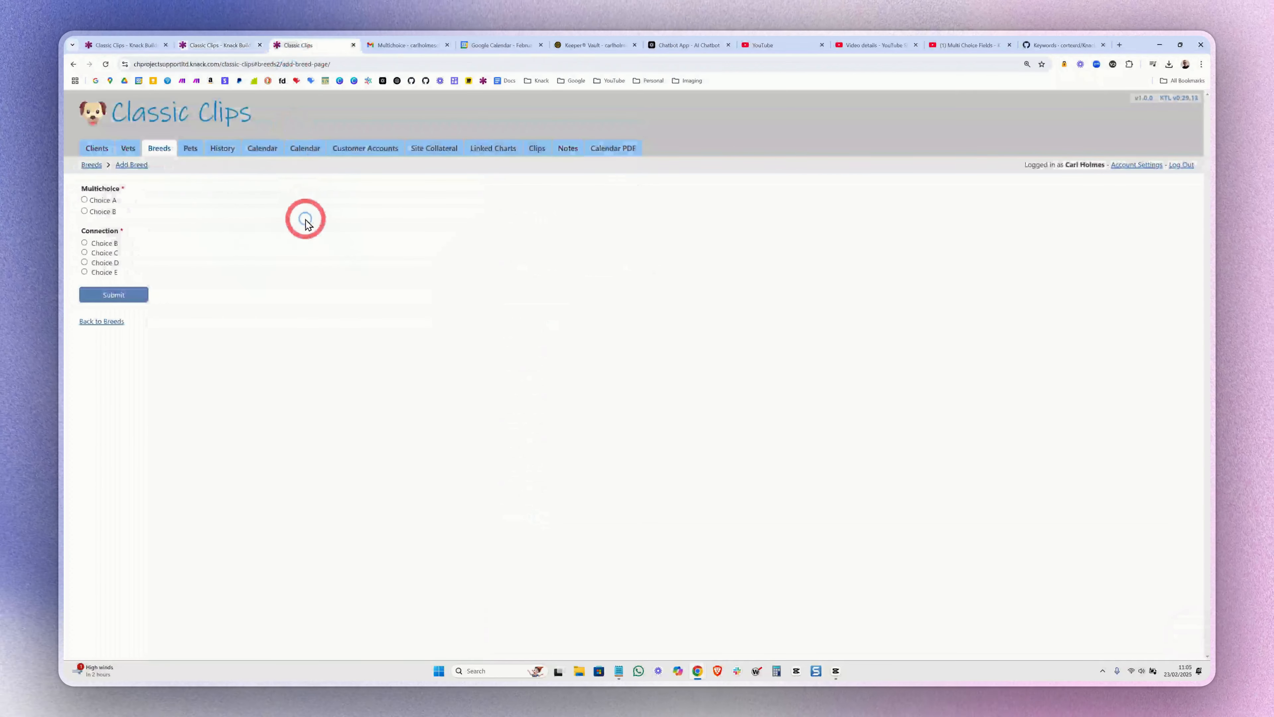
key(F5)
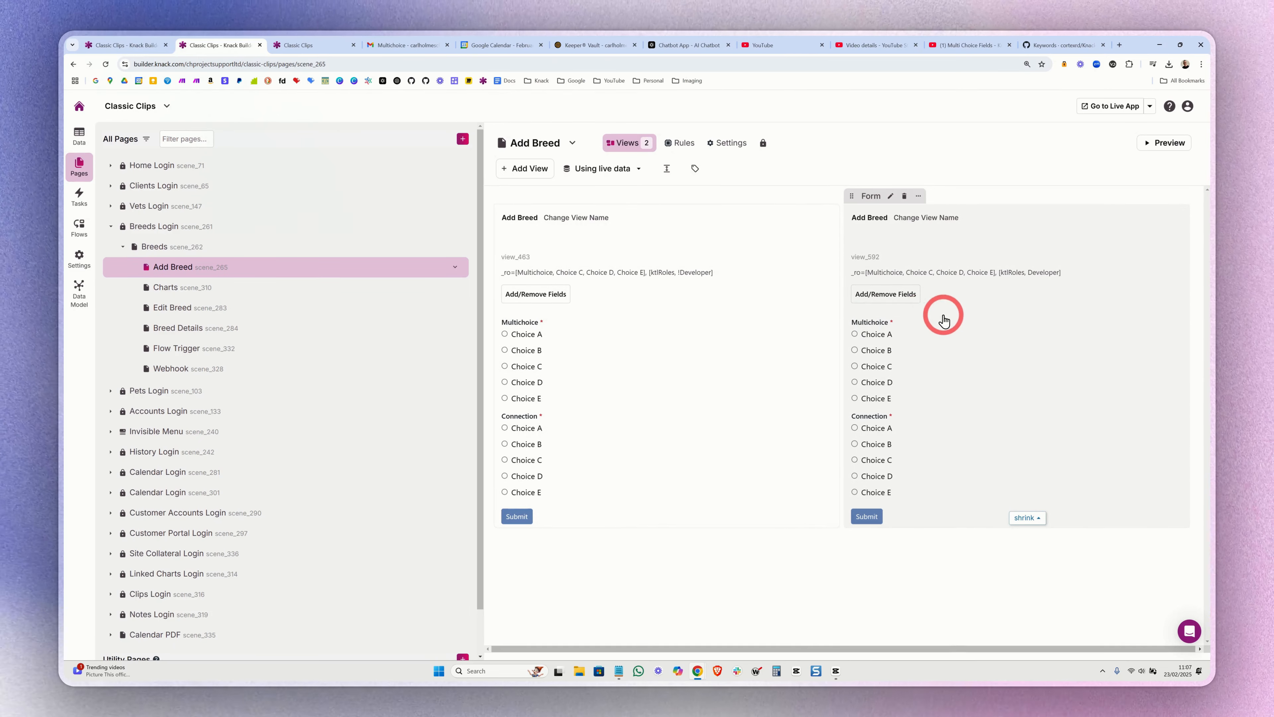
- Compare the _ro role conditions of the two Add Breed forms, view_592 and view_463, and check both forms on the live page
click(963, 313)
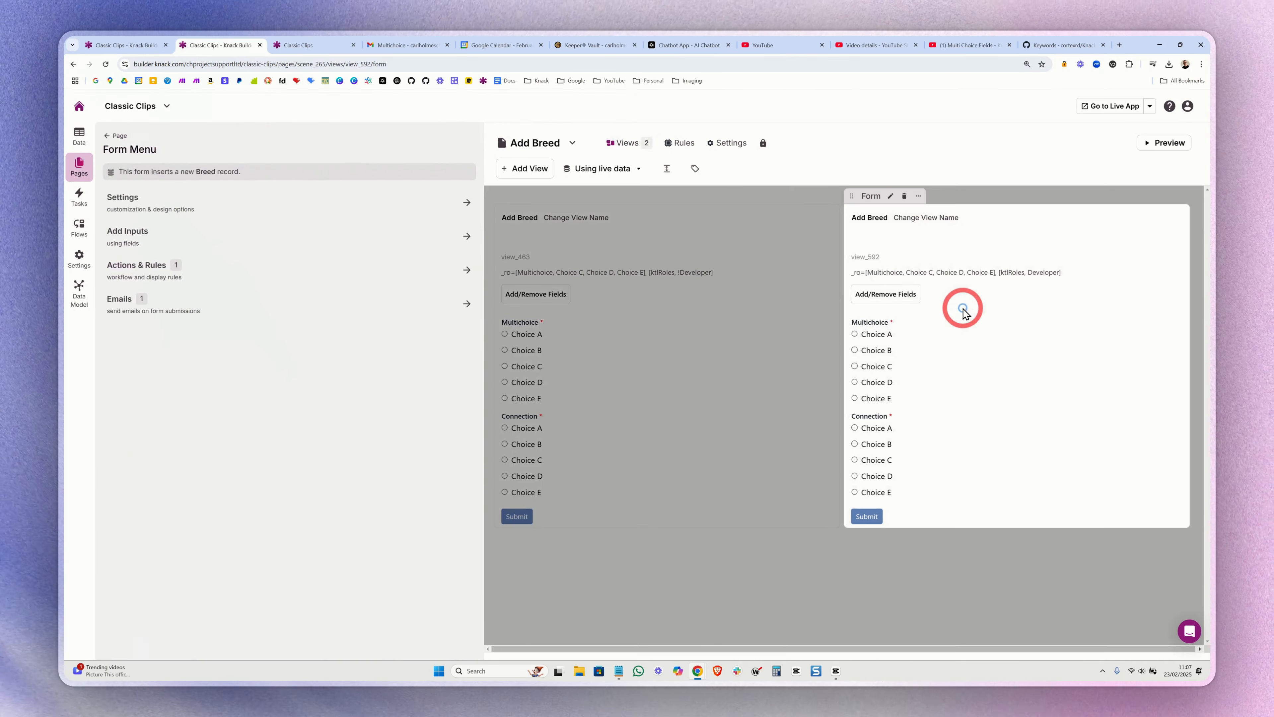
click(203, 210)
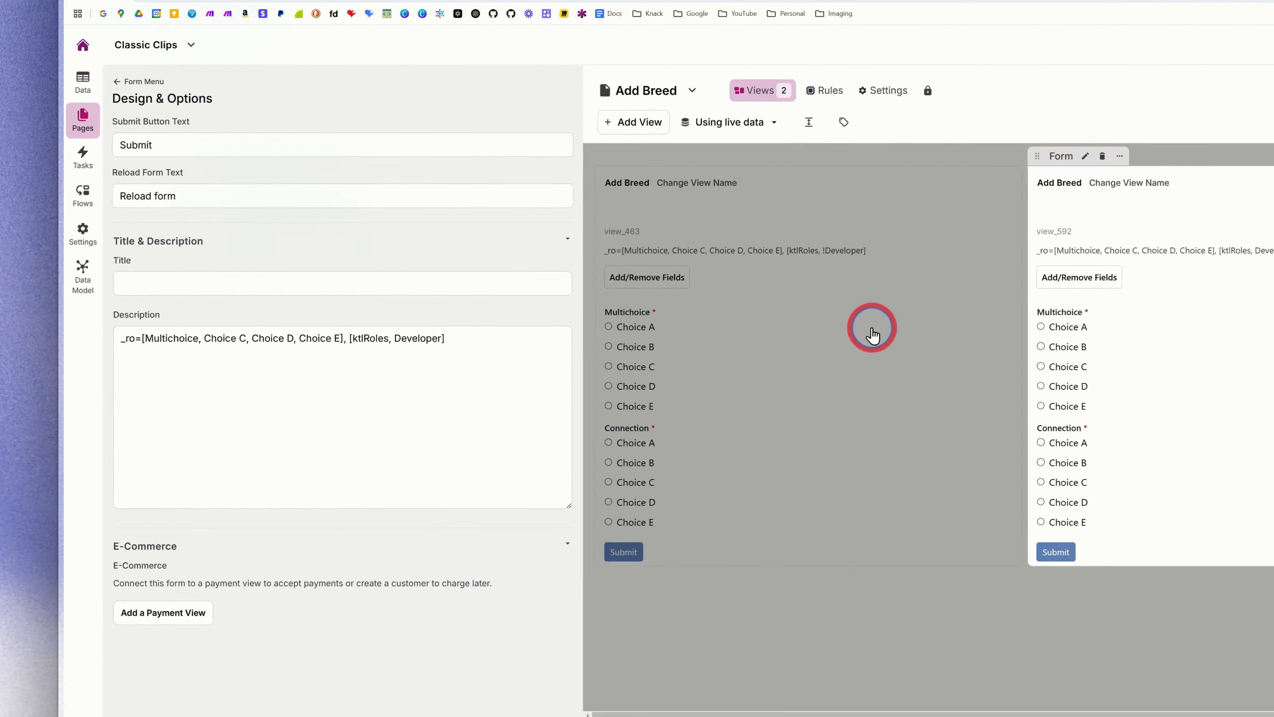
click(873, 334)
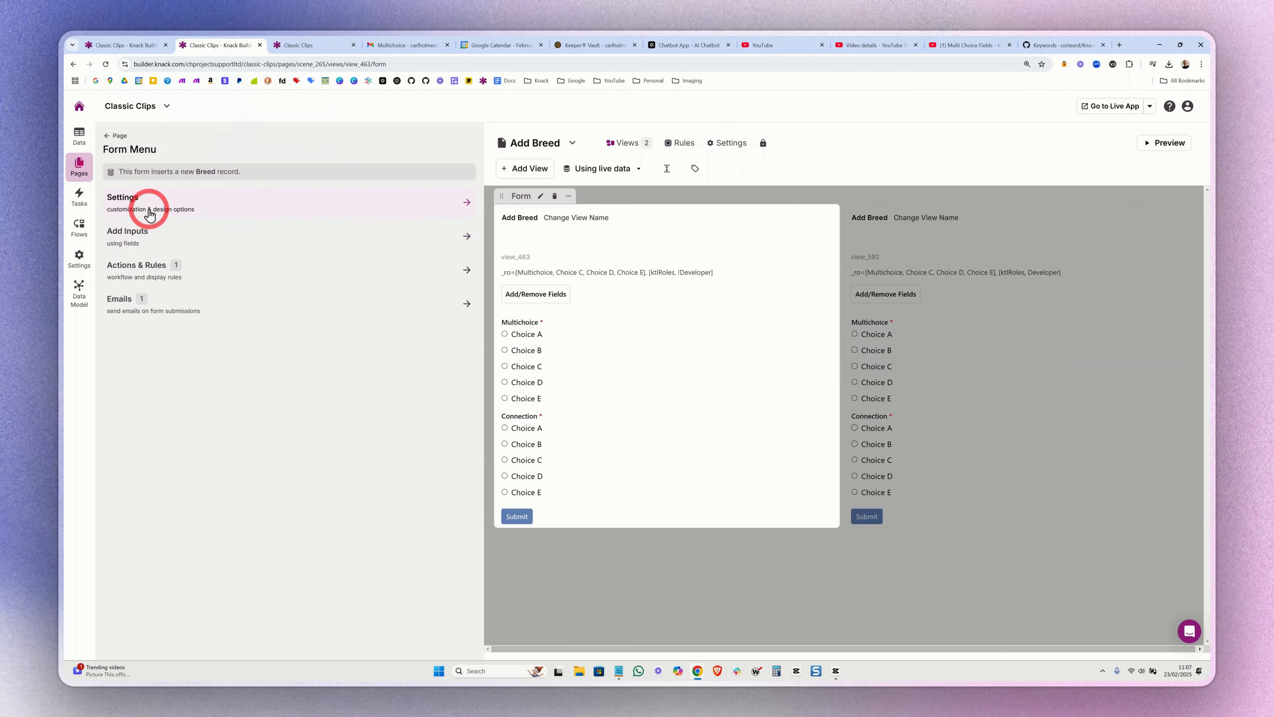
click(149, 213)
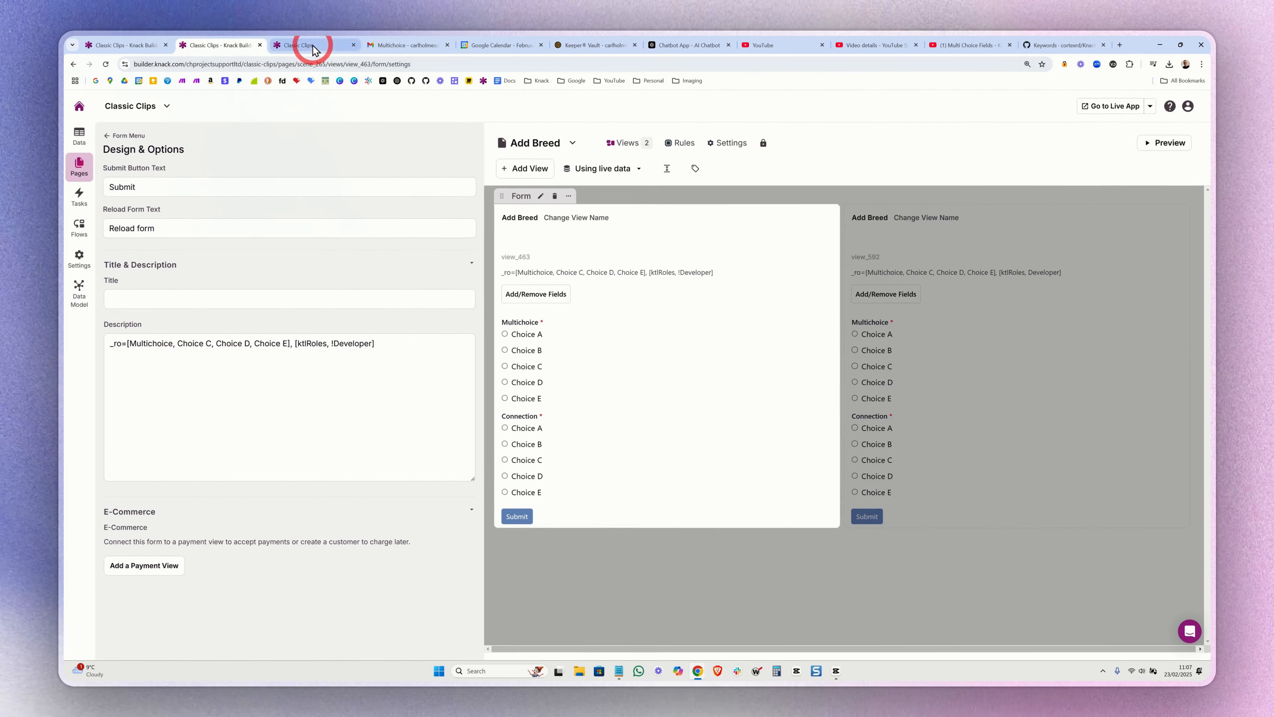
click(313, 46)
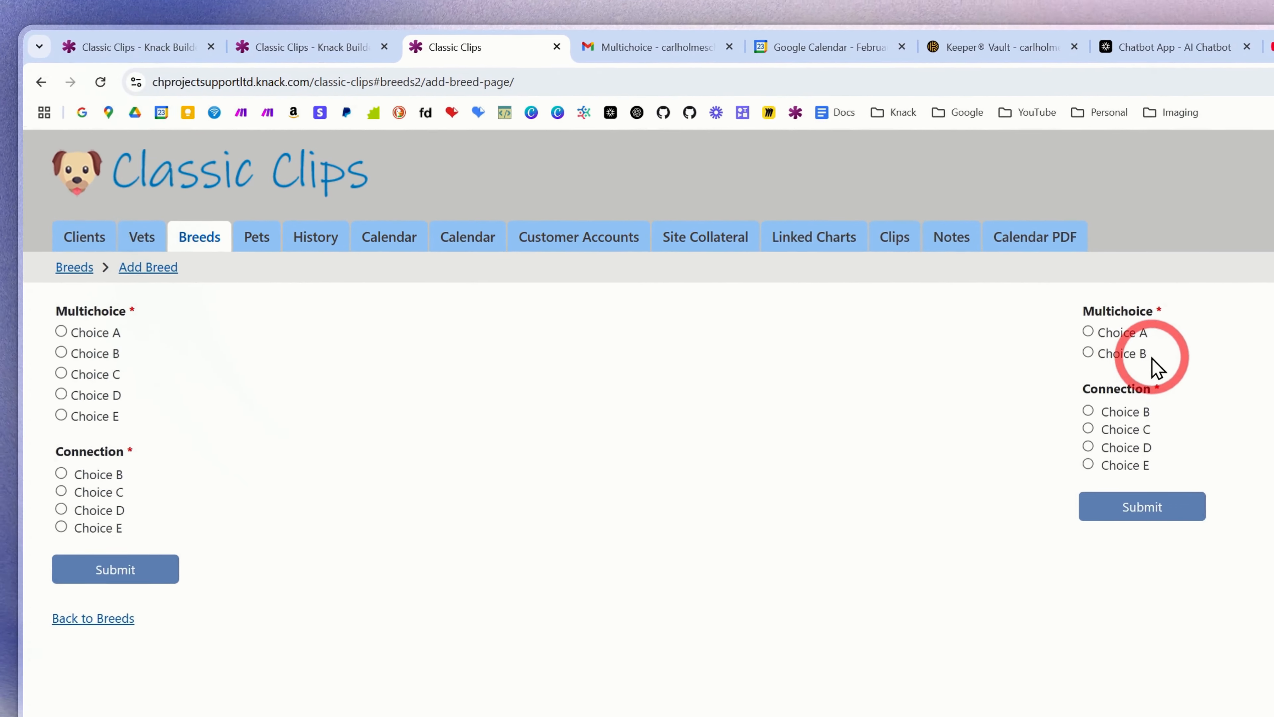